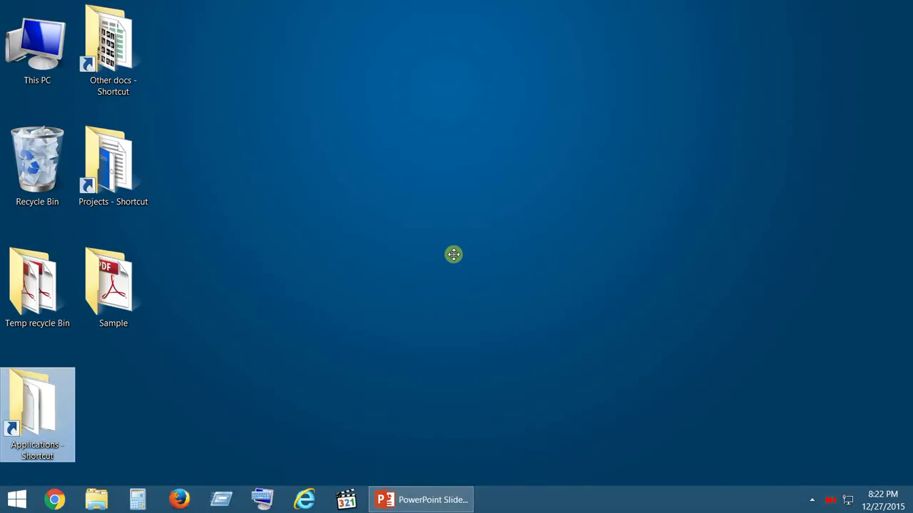
# View 'PDF WITH watermark' from the Sample folder full-screen in Adobe Reader, then close it
pyautogui.doubleClick(100, 285)
pyautogui.doubleClick(366, 177)
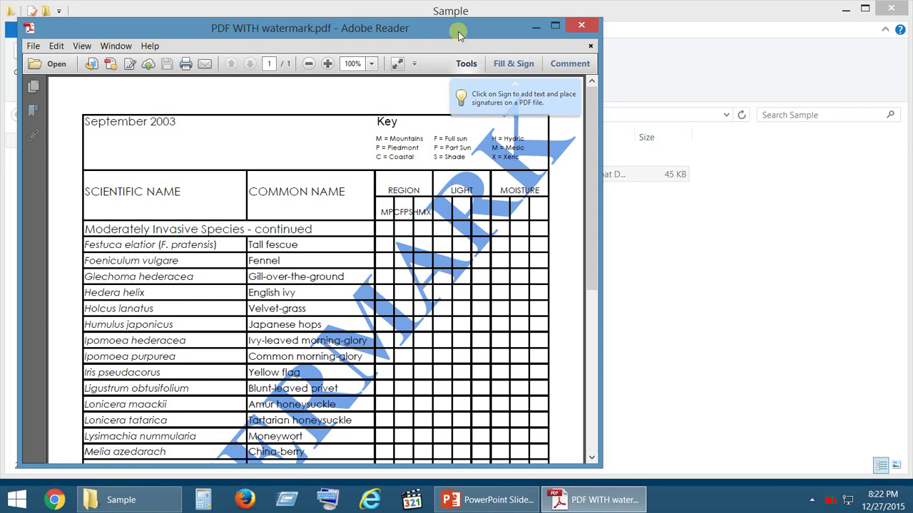
pyautogui.doubleClick(459, 36)
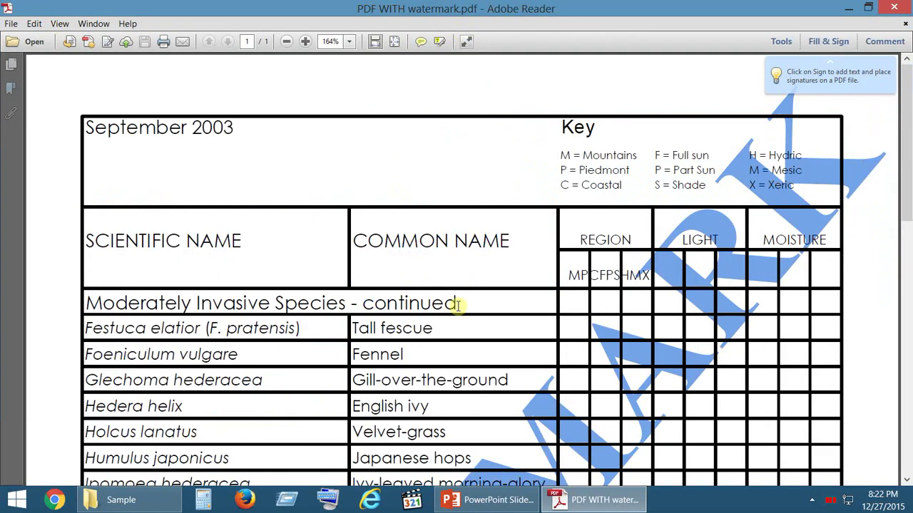
pyautogui.scroll(-3, 458, 305)
pyautogui.scroll(-4, 489, 350)
pyautogui.scroll(-2, 401, 357)
pyautogui.scroll(1, 402, 353)
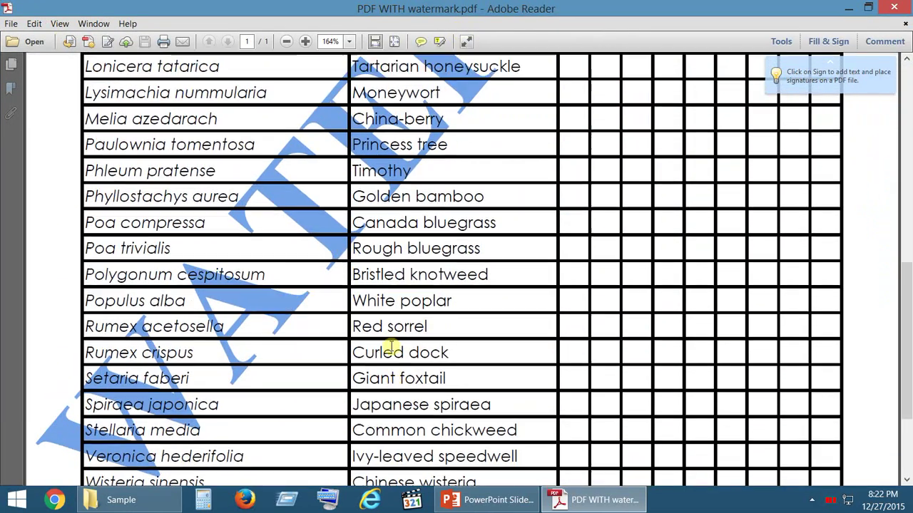
pyautogui.scroll(4, 389, 346)
pyautogui.scroll(3, 383, 336)
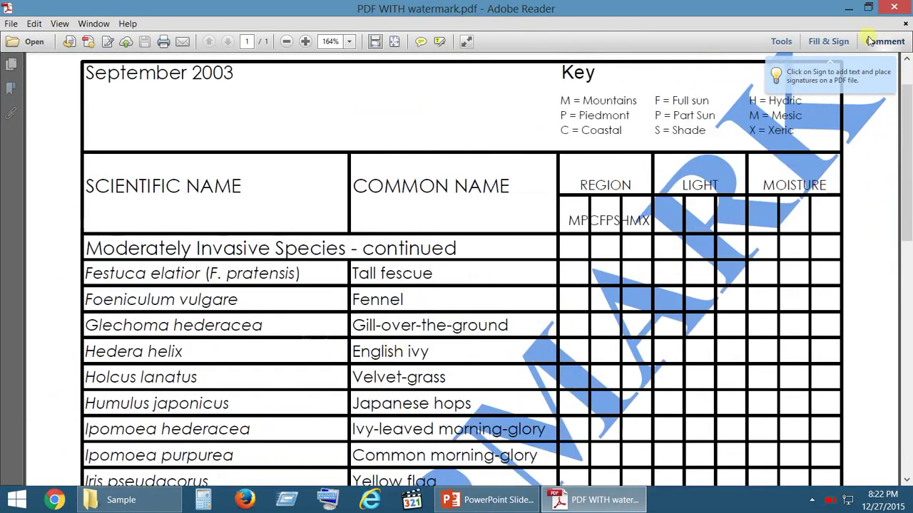
pyautogui.click(895, 9)
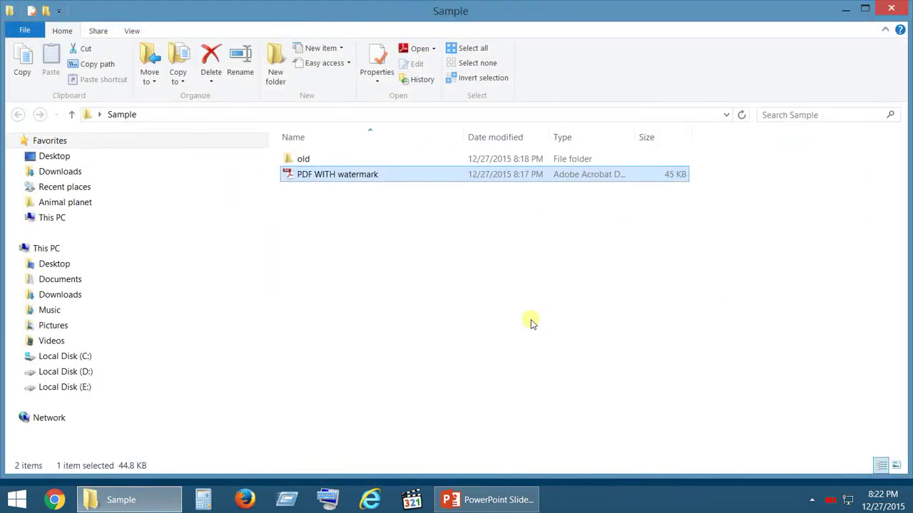
# Bring the PowerPoint slide show forward and advance to the '5 simple steps' slide
pyautogui.click(514, 506)
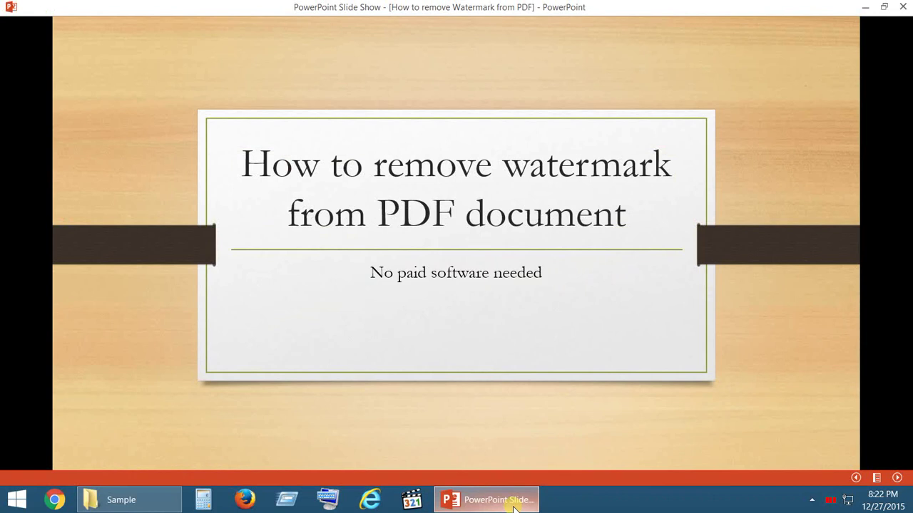
pyautogui.click(408, 293)
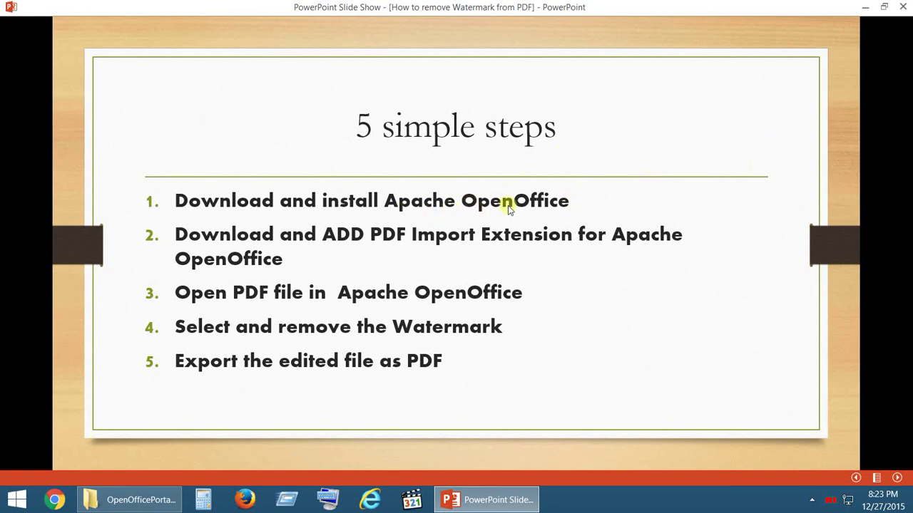
# Search 'APACHE OPEN OFFICE' in Firefox, open the download page and select its headline
pyautogui.click(245, 499)
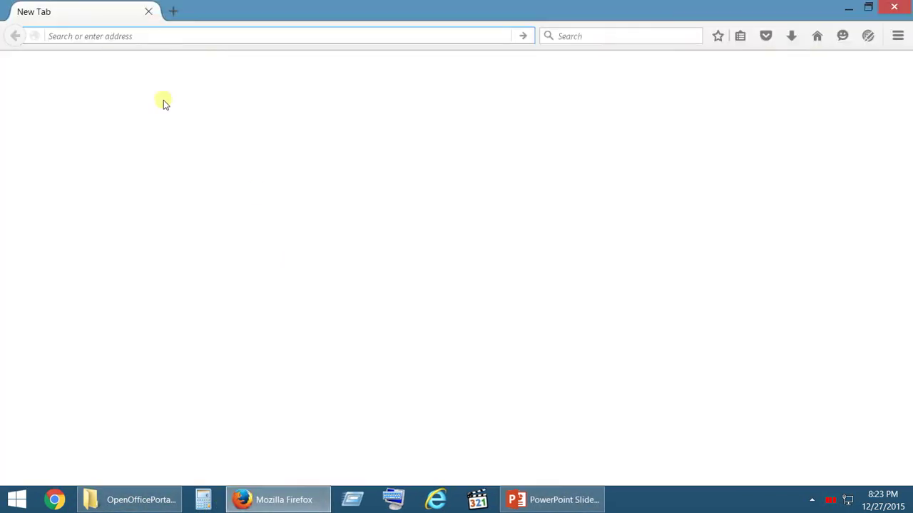
pyautogui.write('APAC')
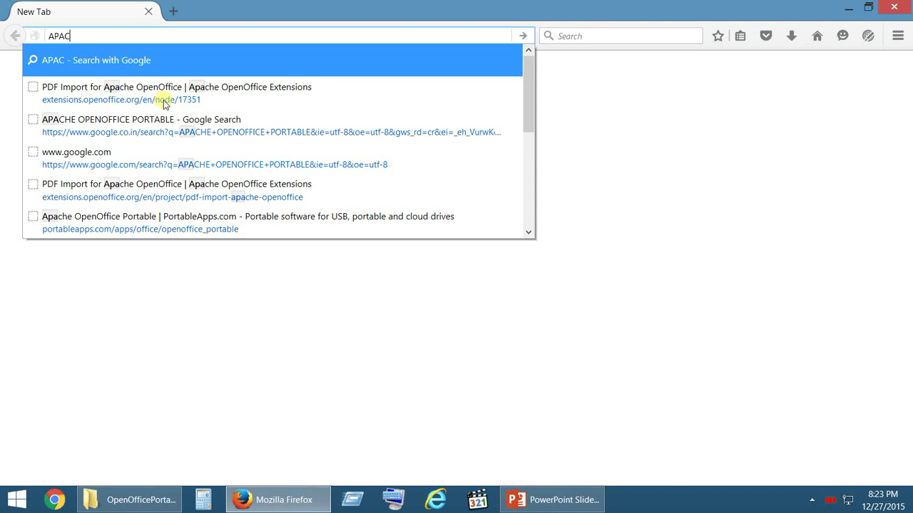
pyautogui.write('HE OPE')
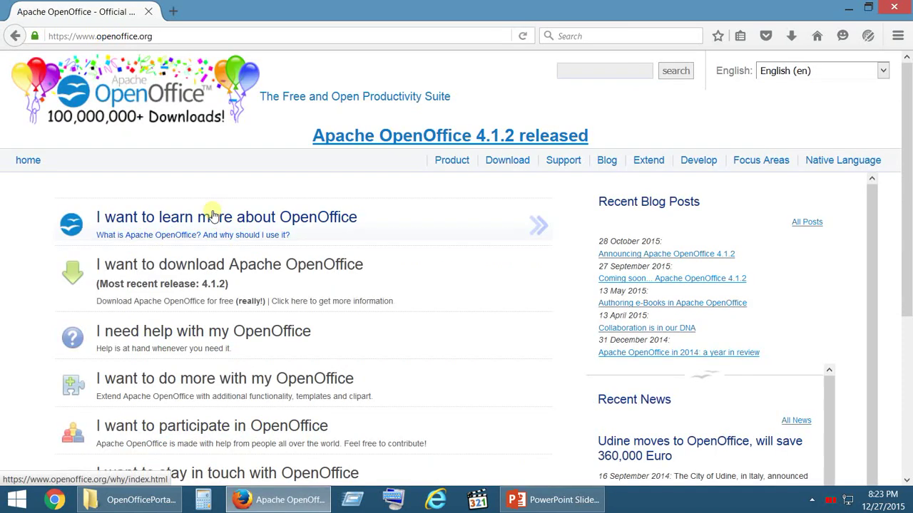
pyautogui.click(508, 161)
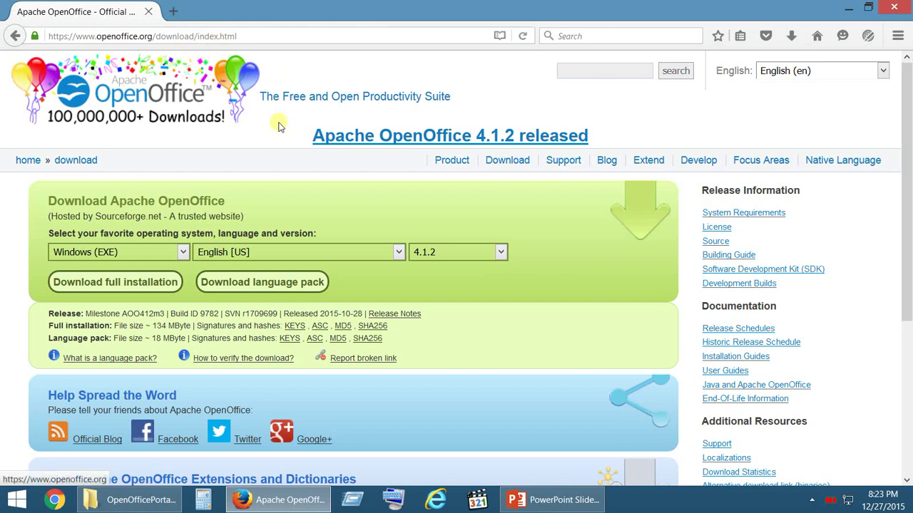
pyautogui.moveTo(295, 138); pyautogui.dragTo(472, 136)
pyautogui.hotkey('ctrl', 'c')
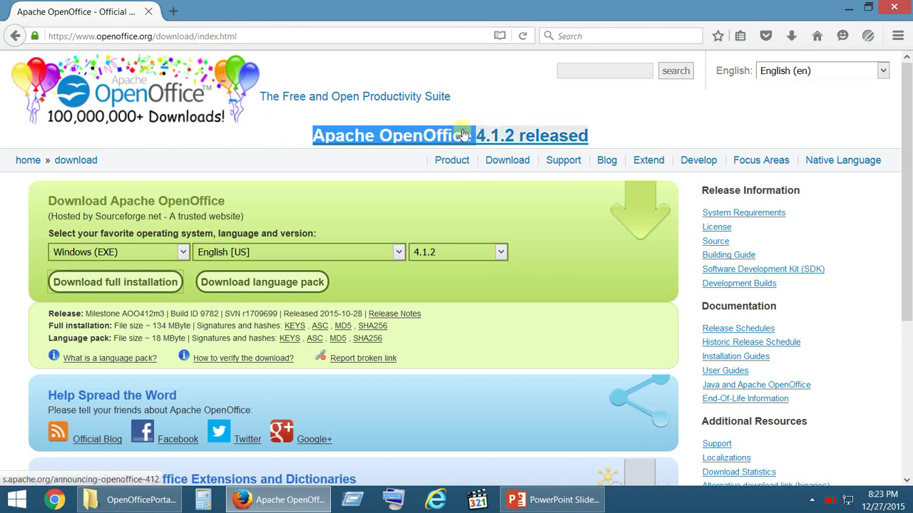
# In a new tab, search for 'Apache OpenOffice PORTABLE'
pyautogui.click(172, 12)
pyautogui.hotkey('ctrl', 'v')
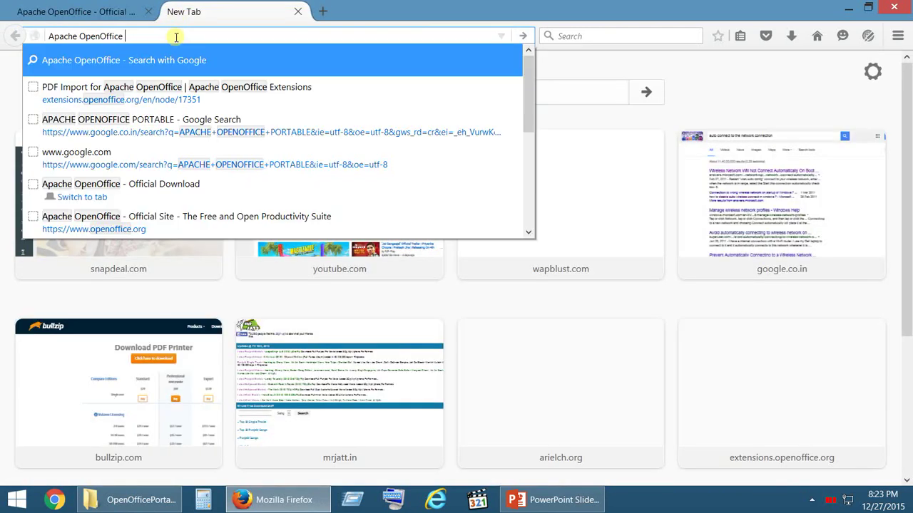
pyautogui.write('PORTA')
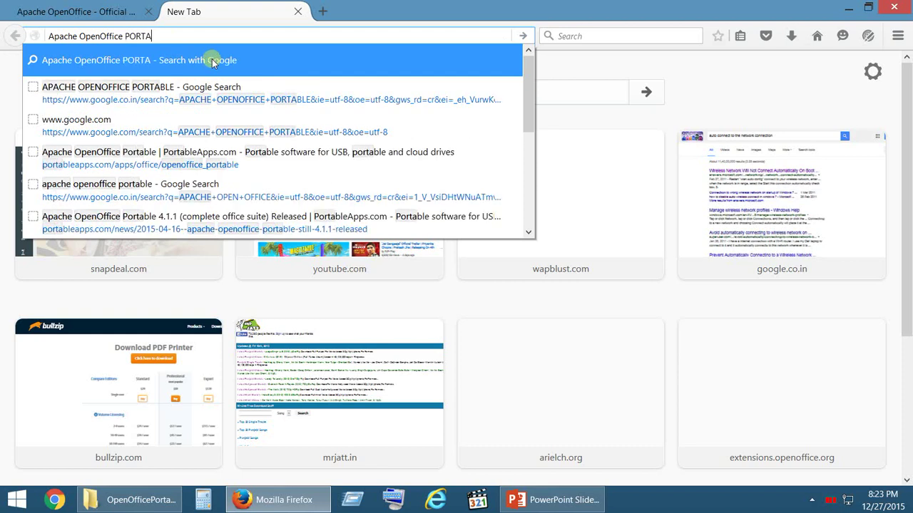
pyautogui.write('BLE')
pyautogui.press('Return')
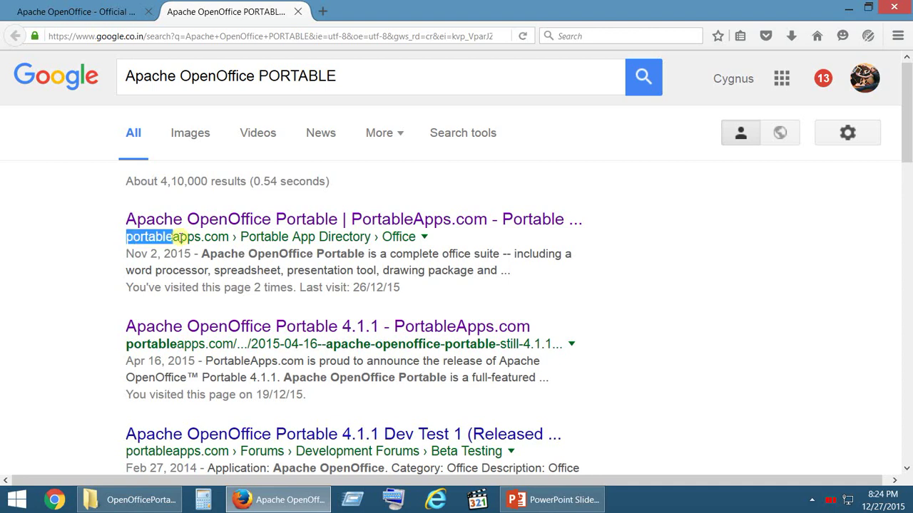
# Open the portableapps.com OpenOffice Portable page, then switch to the OpenOfficePortable folder
pyautogui.moveTo(124, 240); pyautogui.dragTo(230, 238)
pyautogui.click(259, 222)
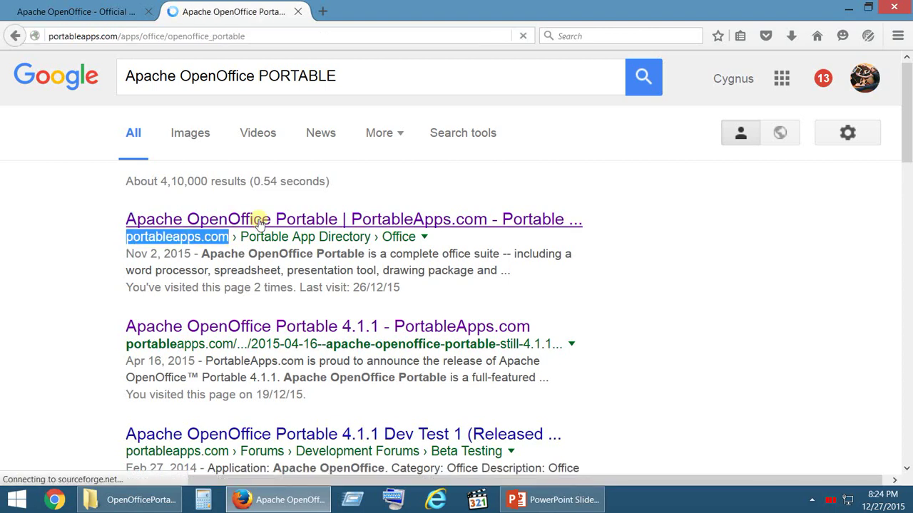
pyautogui.scroll(-1, 413, 285)
pyautogui.scroll(-2, 449, 325)
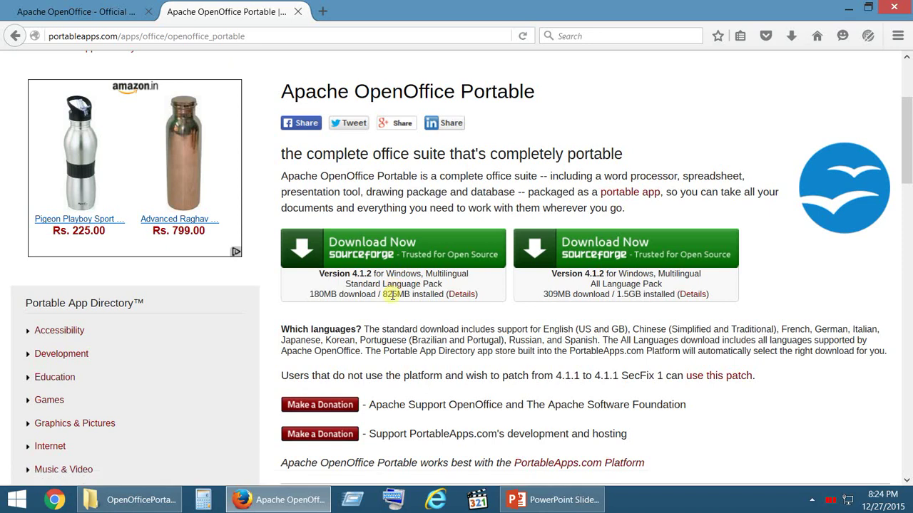
pyautogui.click(136, 499)
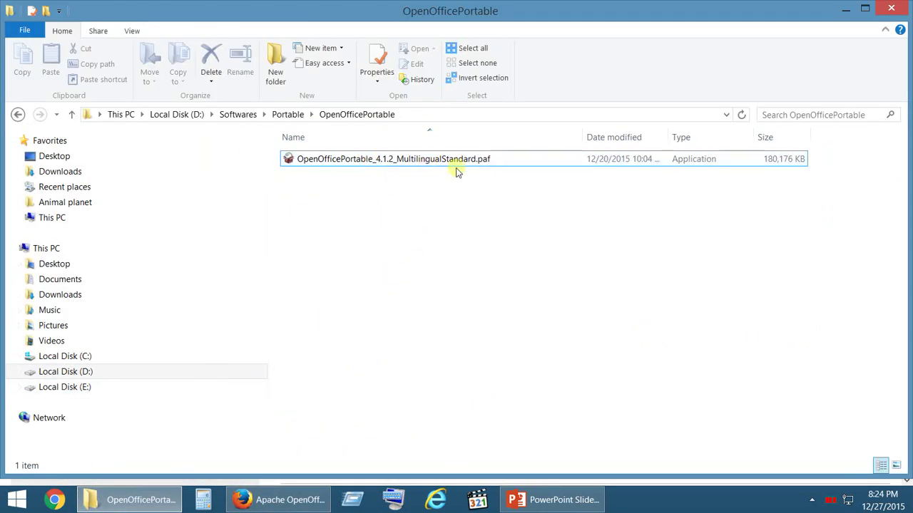
# Launch the OpenOfficePortable .paf installer, allow it to run, and choose English
pyautogui.click(418, 168)
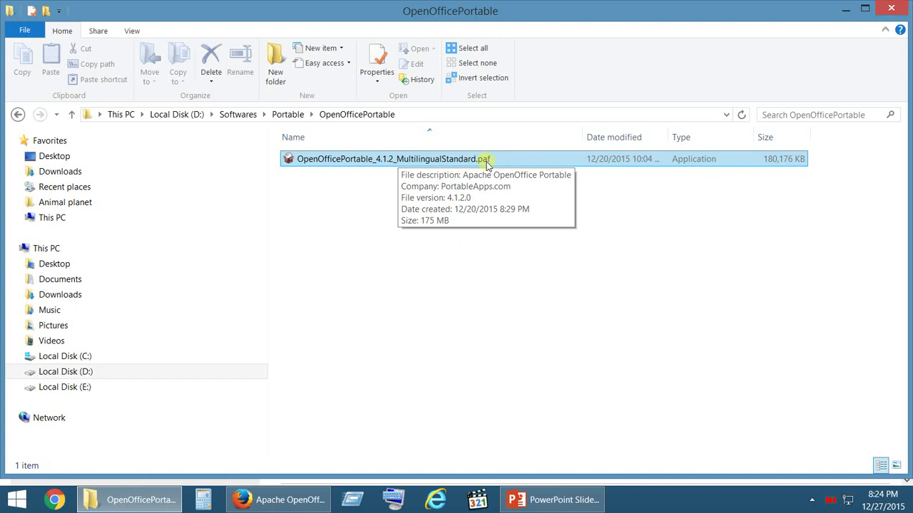
pyautogui.doubleClick(405, 162)
pyautogui.moveTo(477, 124); pyautogui.dragTo(689, 139)
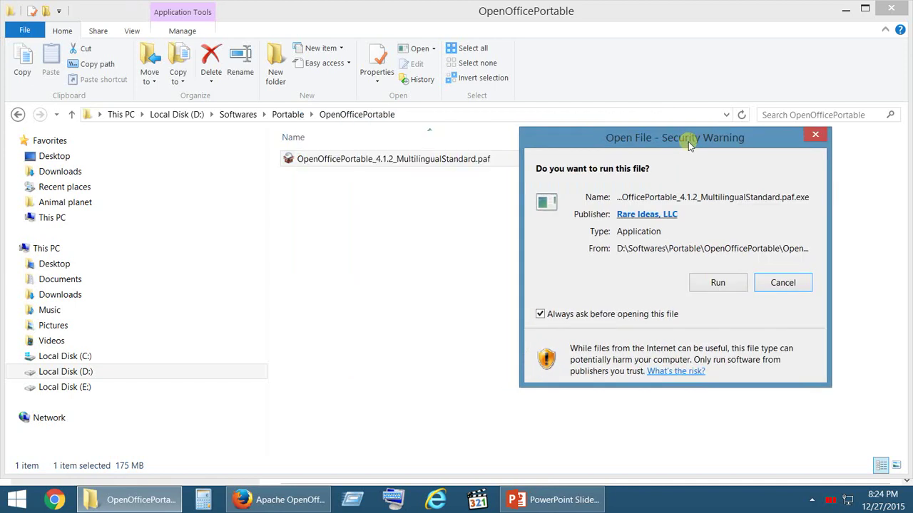
pyautogui.click(709, 281)
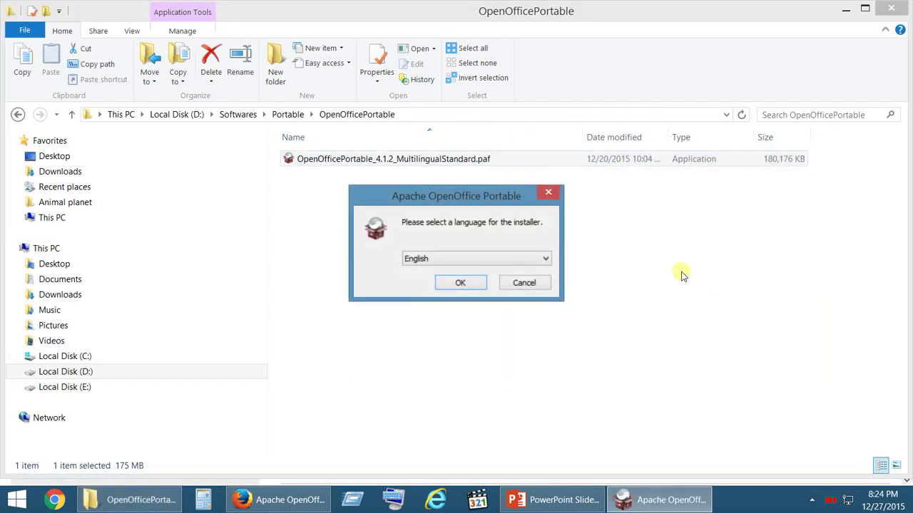
pyautogui.click(460, 282)
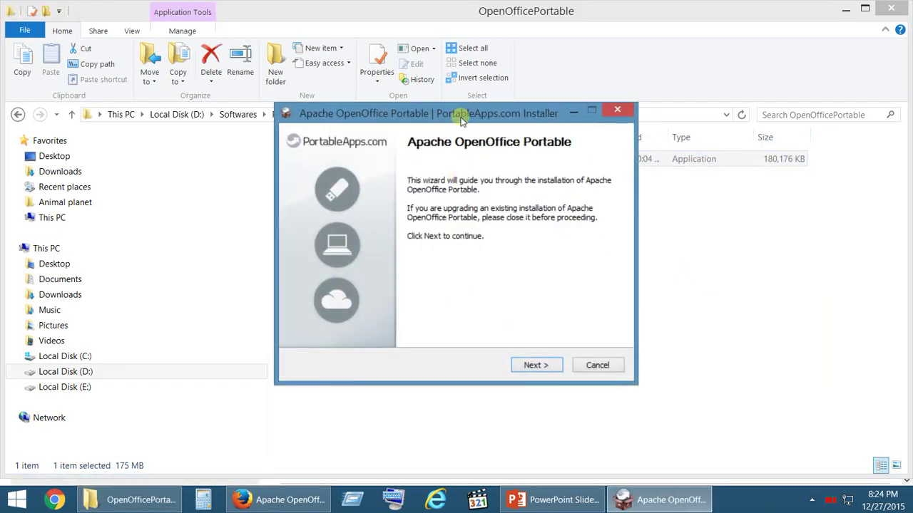
# Accept the licence and install into the OpenOfficePortable folder under D:\Softwares
pyautogui.moveTo(460, 114); pyautogui.dragTo(701, 142)
pyautogui.click(777, 394)
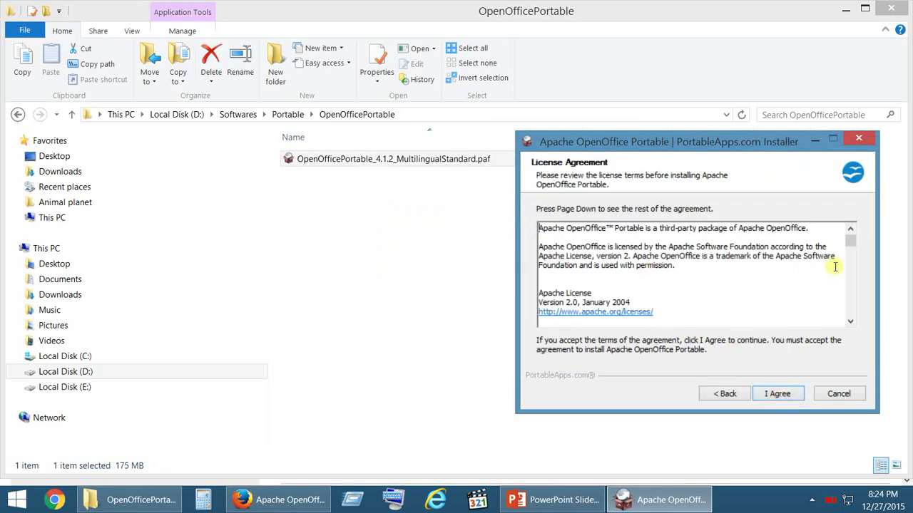
pyautogui.moveTo(850, 243); pyautogui.dragTo(851, 310)
pyautogui.click(783, 398)
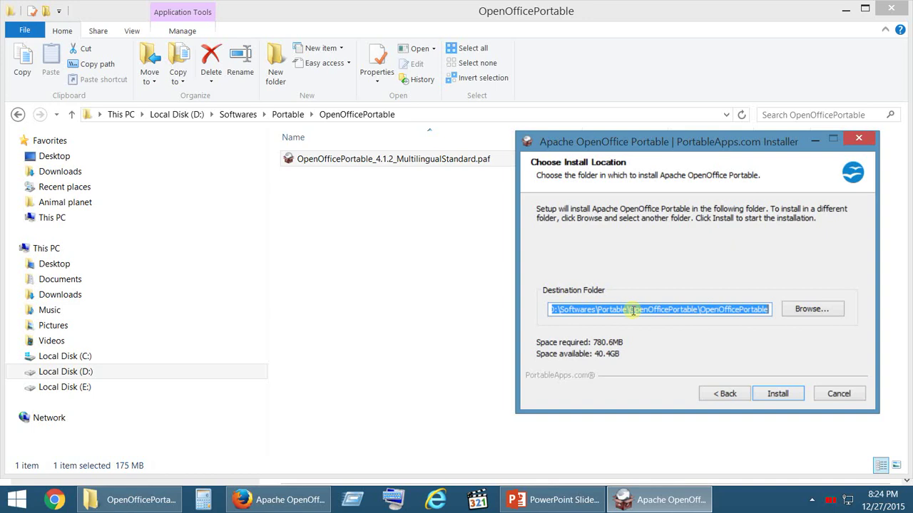
pyautogui.moveTo(583, 311); pyautogui.dragTo(545, 309)
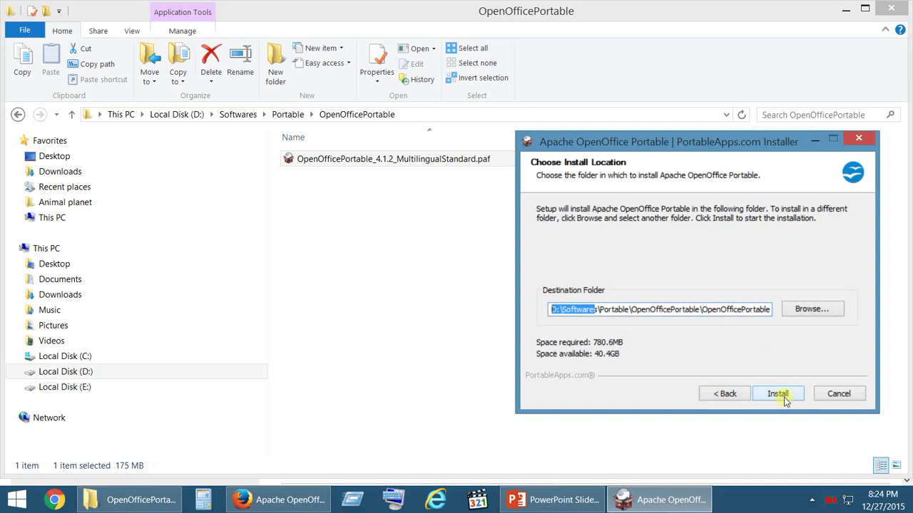
pyautogui.moveTo(701, 310); pyautogui.dragTo(776, 396)
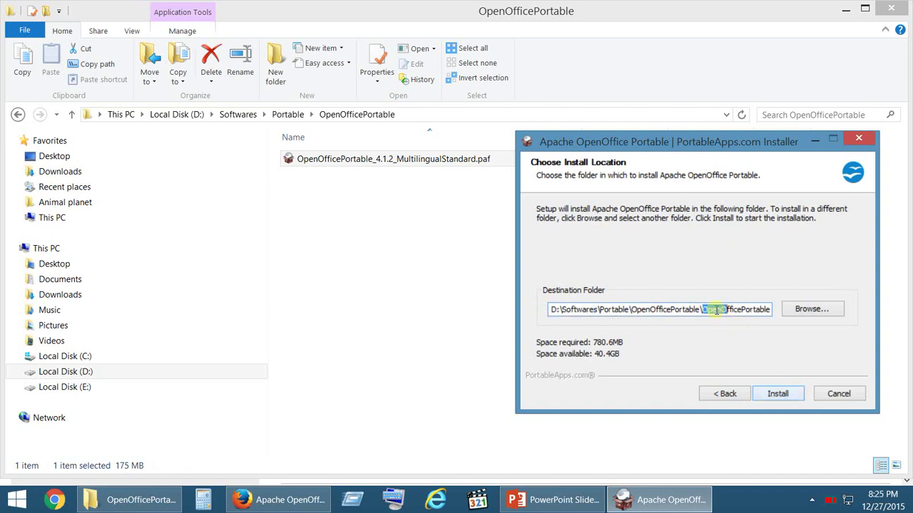
pyautogui.click(773, 392)
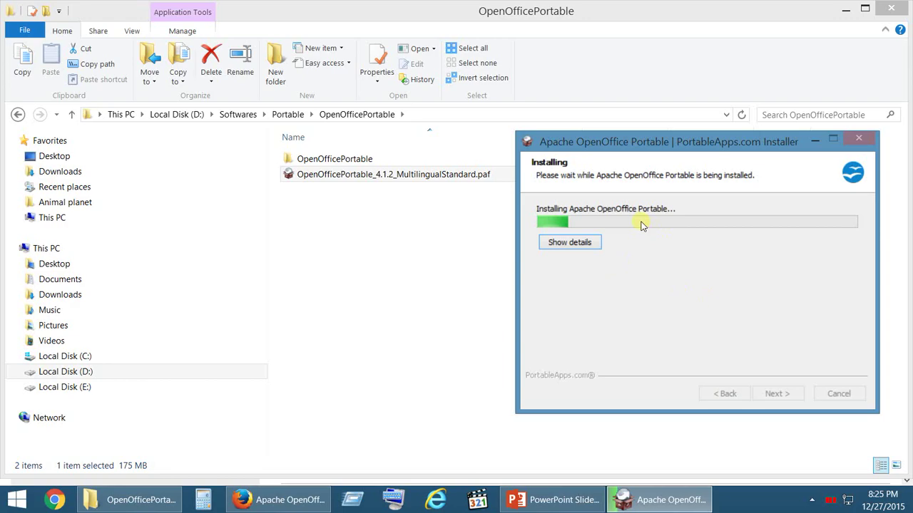
# Show the five-step slide over the installer, then return to the OpenOffice Portable page in Firefox
pyautogui.click(533, 493)
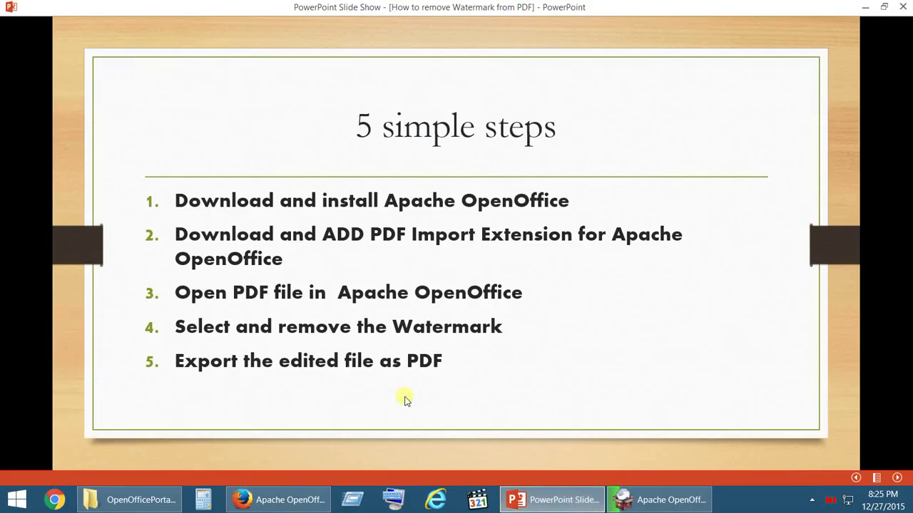
pyautogui.click(635, 498)
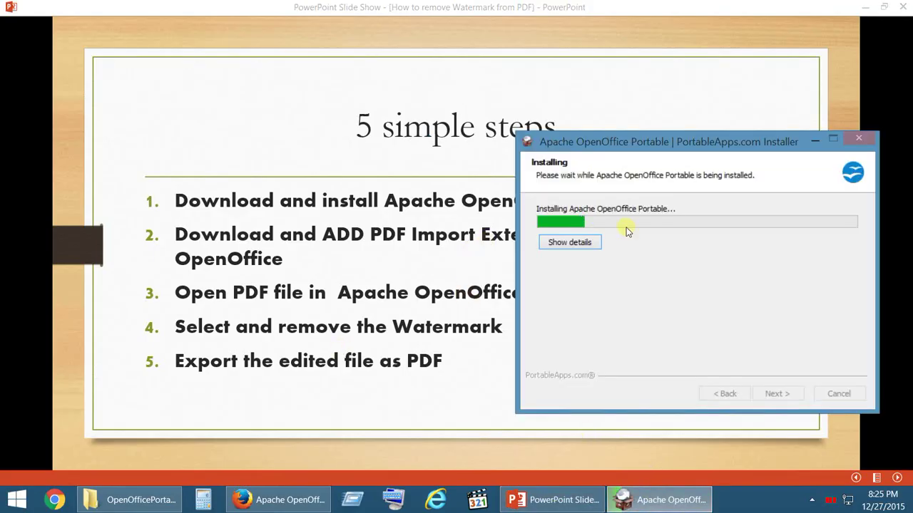
pyautogui.click(194, 239)
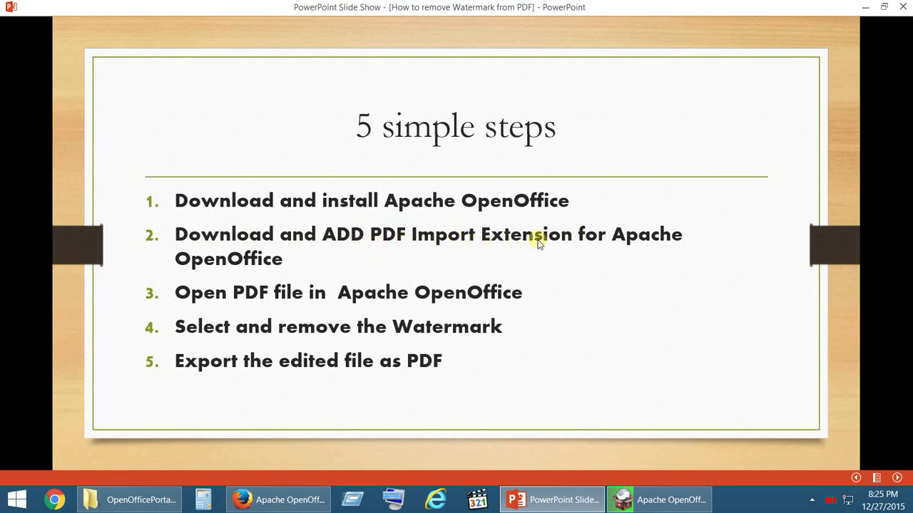
pyautogui.click(278, 499)
# Search for the PDF Import extension for Apache OpenOffice and open its page
pyautogui.click(100, 41)
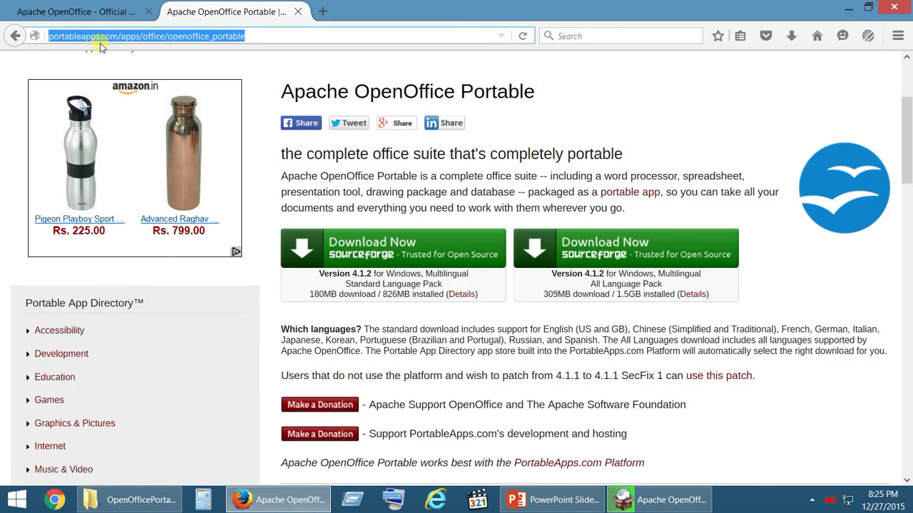
pyautogui.write('PDF ')
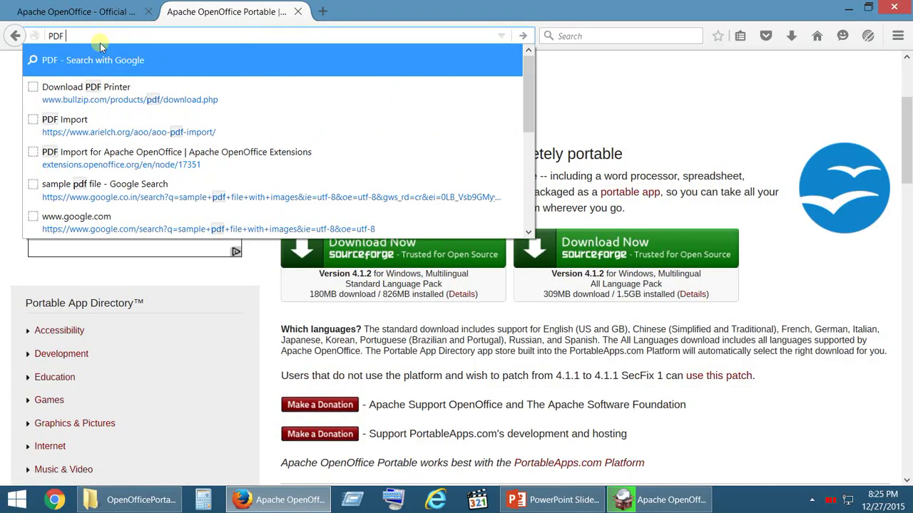
pyautogui.write('IMPORT EX')
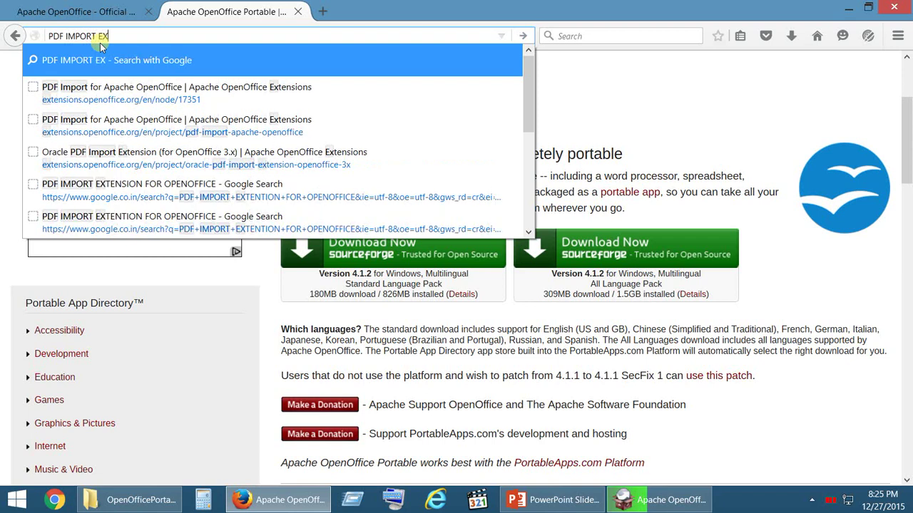
pyautogui.write('TENTION OF A')
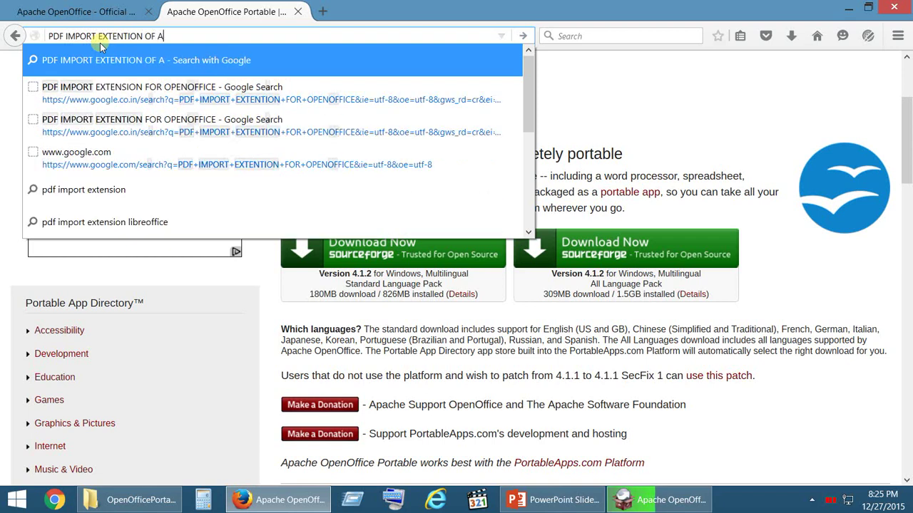
pyautogui.write('PACH')
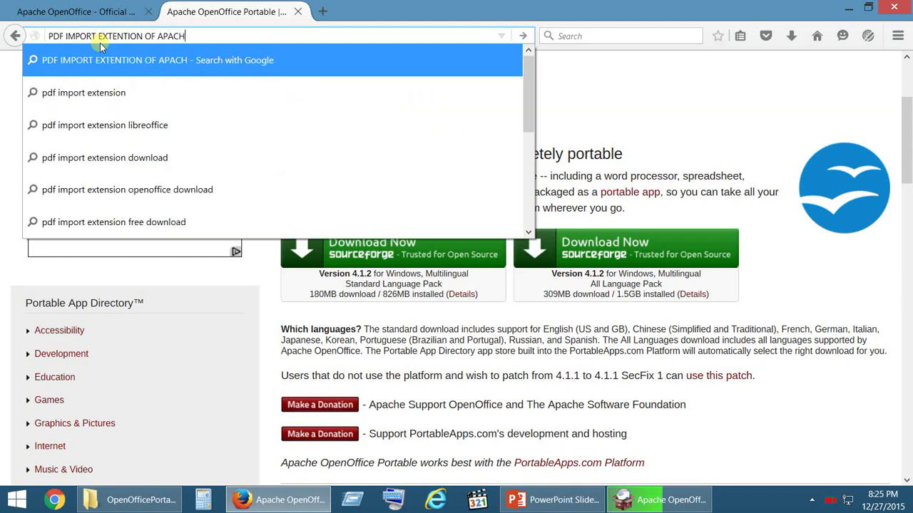
pyautogui.write('E OPEN')
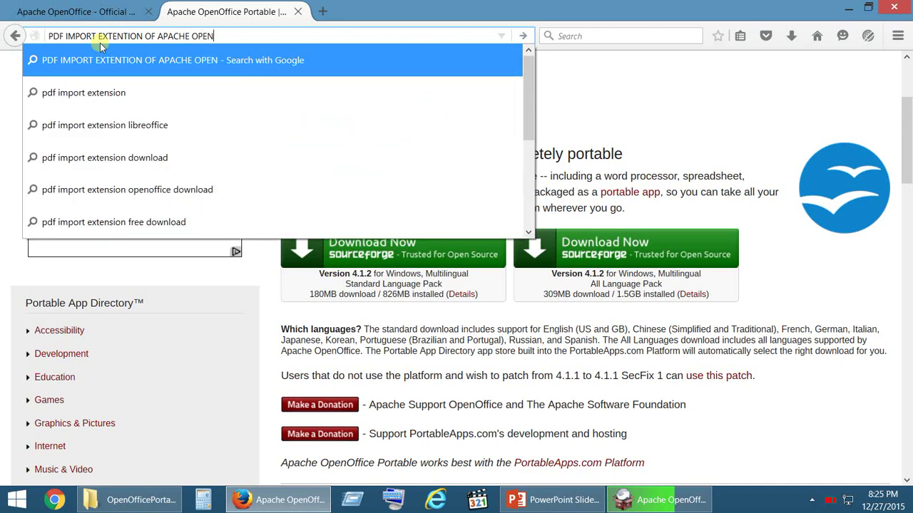
pyautogui.write('OFFICE')
pyautogui.press('Return')
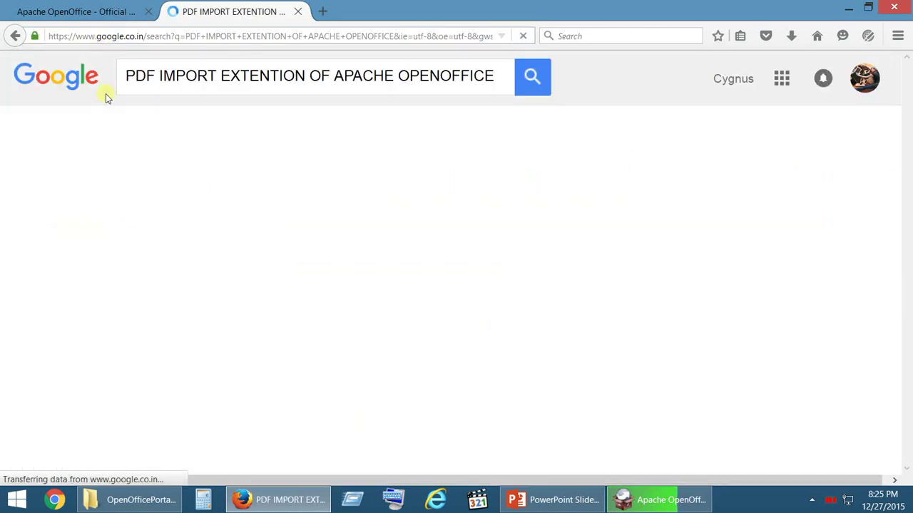
pyautogui.click(393, 246)
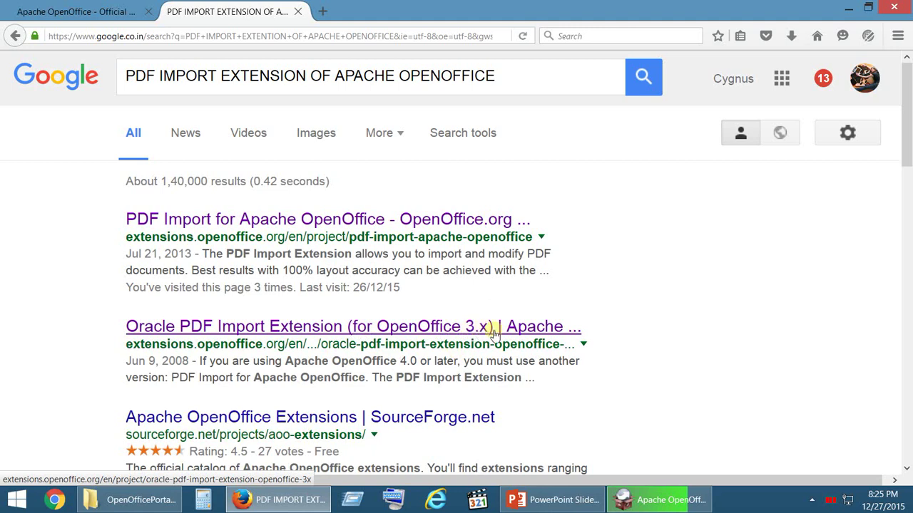
pyautogui.click(405, 219)
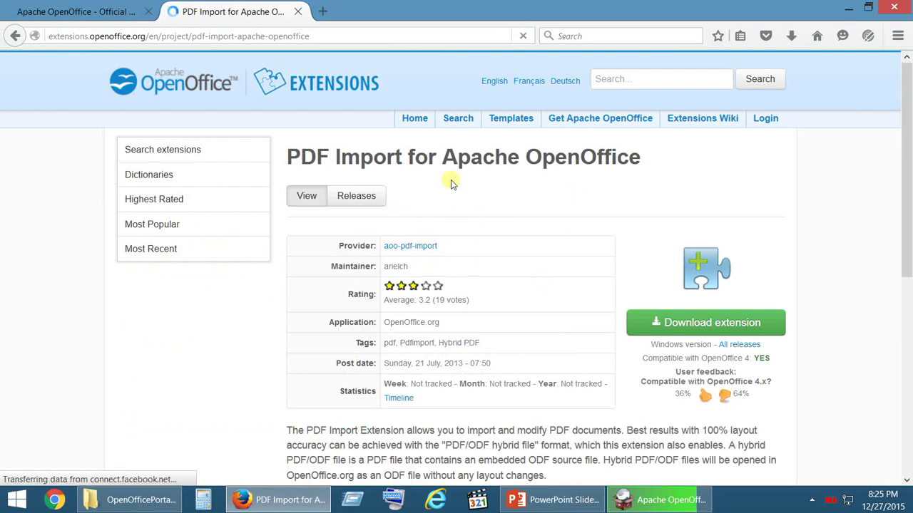
# Save the Windows extension file aoo-pdf-import-0.1.0-windows-x86.oxt to the computer
pyautogui.click(702, 325)
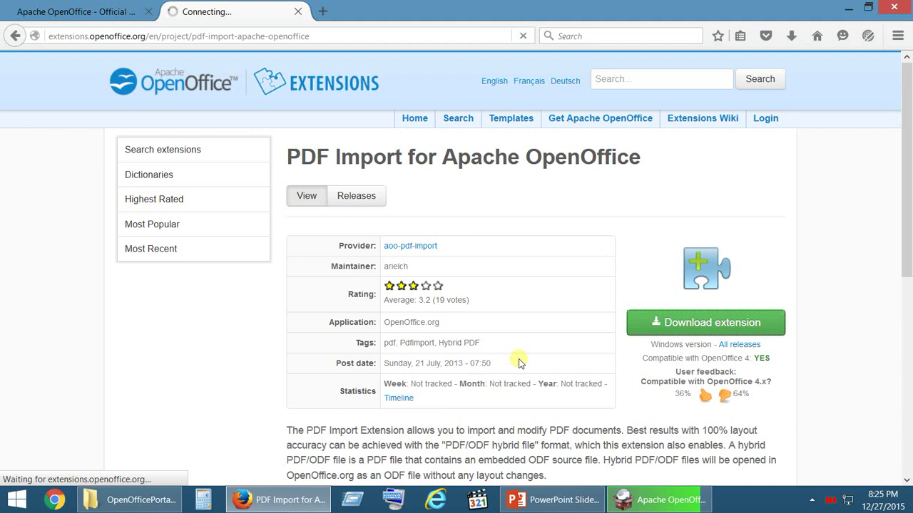
pyautogui.scroll(-3, 519, 363)
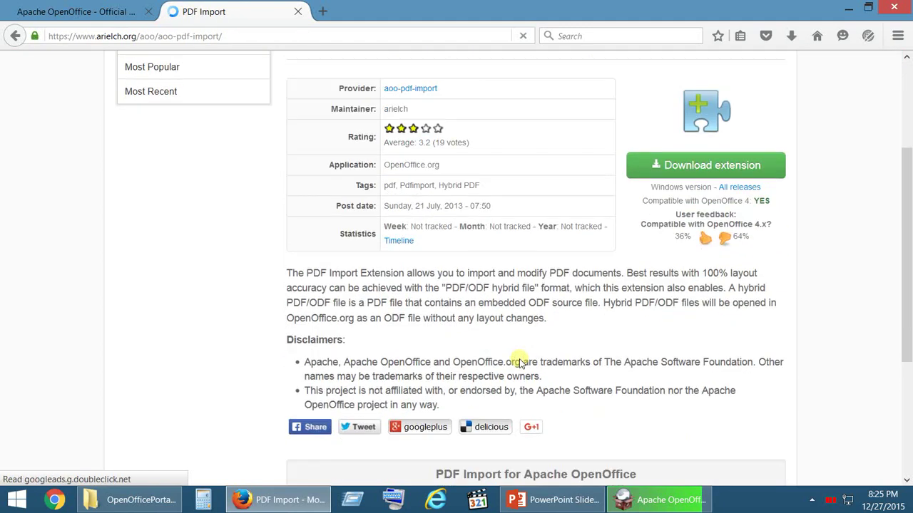
pyautogui.scroll(-4, 517, 362)
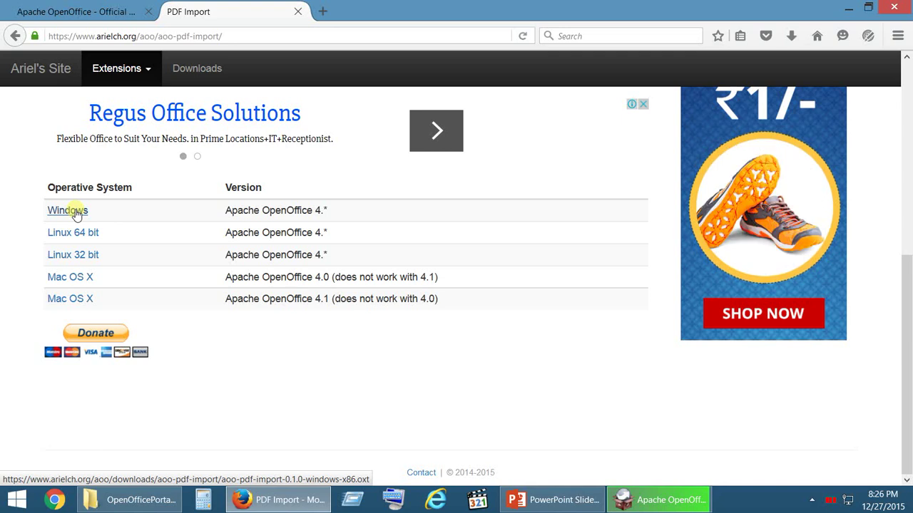
pyautogui.click(76, 214)
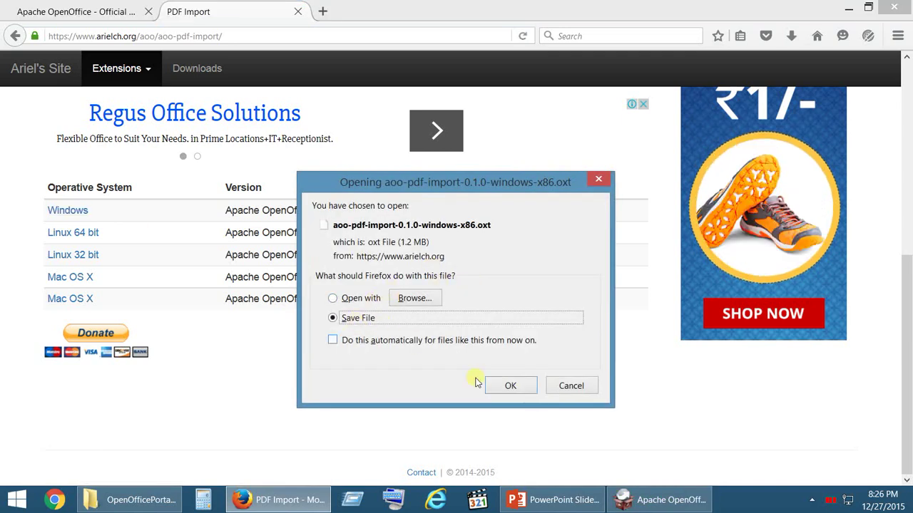
pyautogui.click(501, 389)
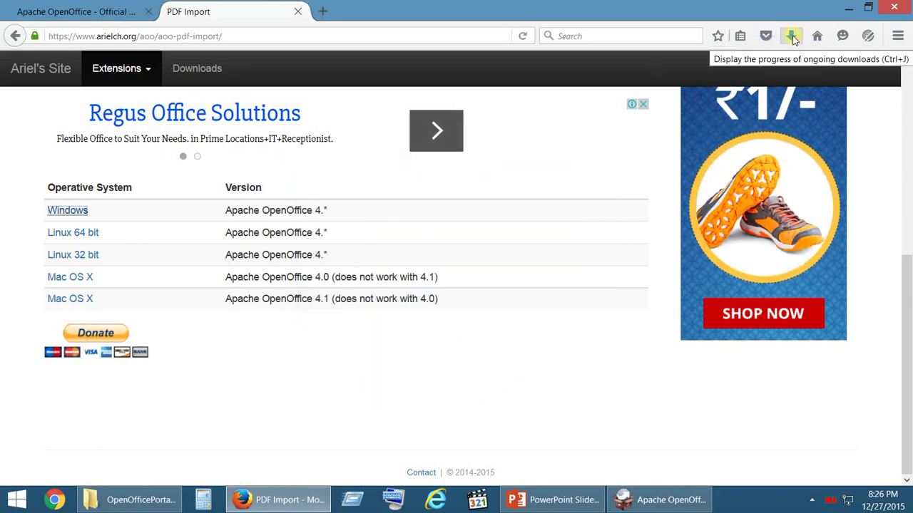
# Finish and close the completed OpenOffice Portable installer
pyautogui.click(660, 500)
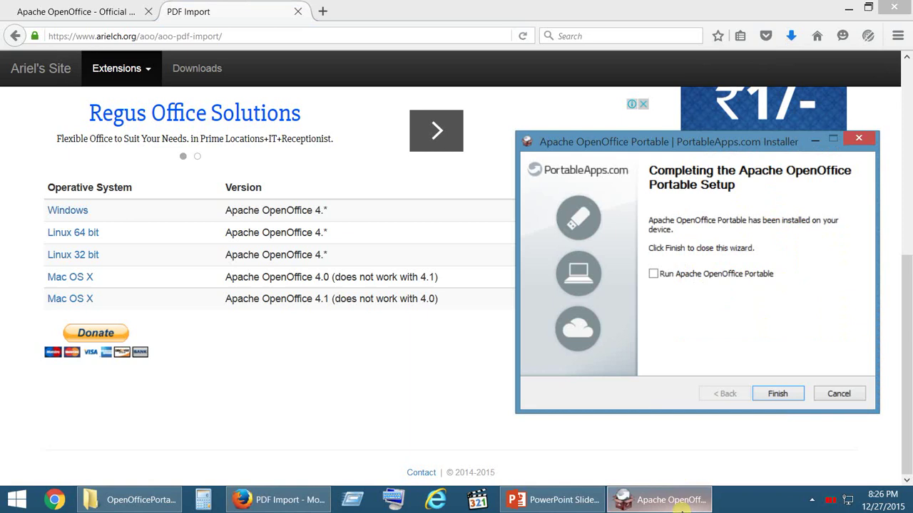
pyautogui.moveTo(712, 142); pyautogui.dragTo(547, 129)
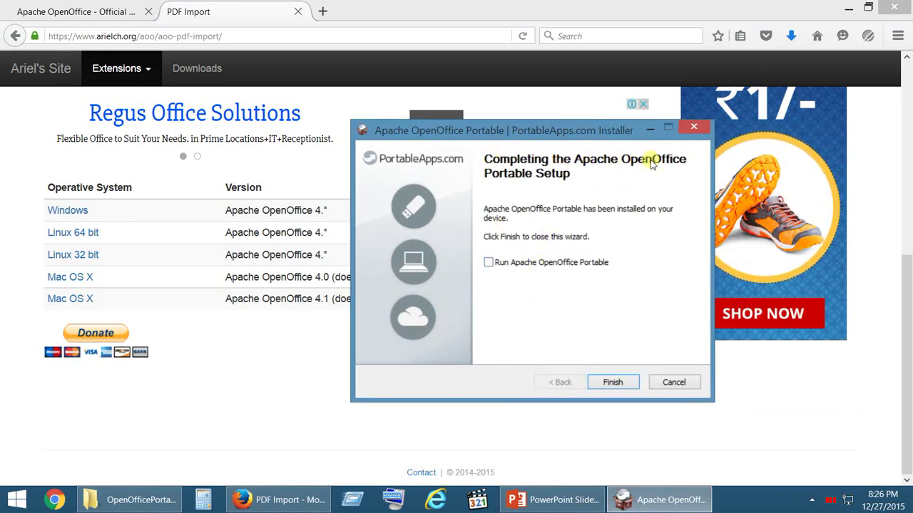
pyautogui.click(612, 382)
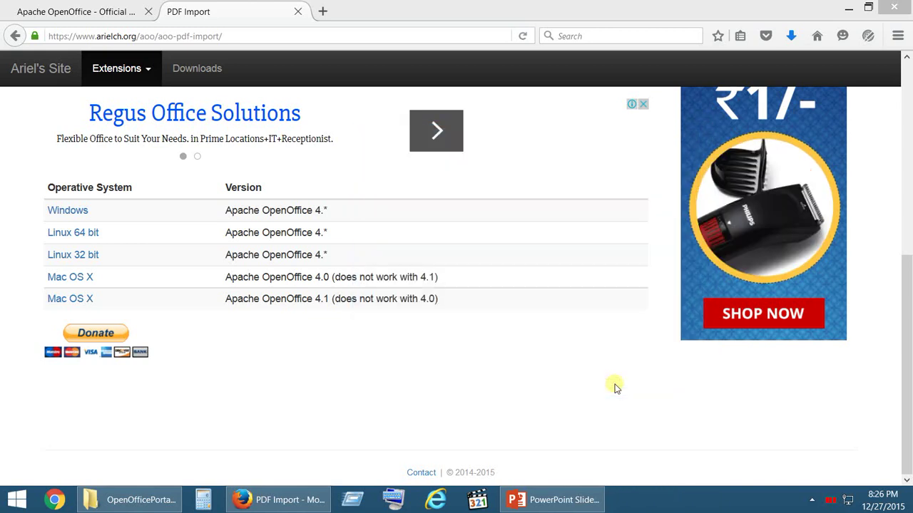
# Launch OpenOfficePortable from its new folder, enter a user name, and maximise the Start Center
pyautogui.click(174, 498)
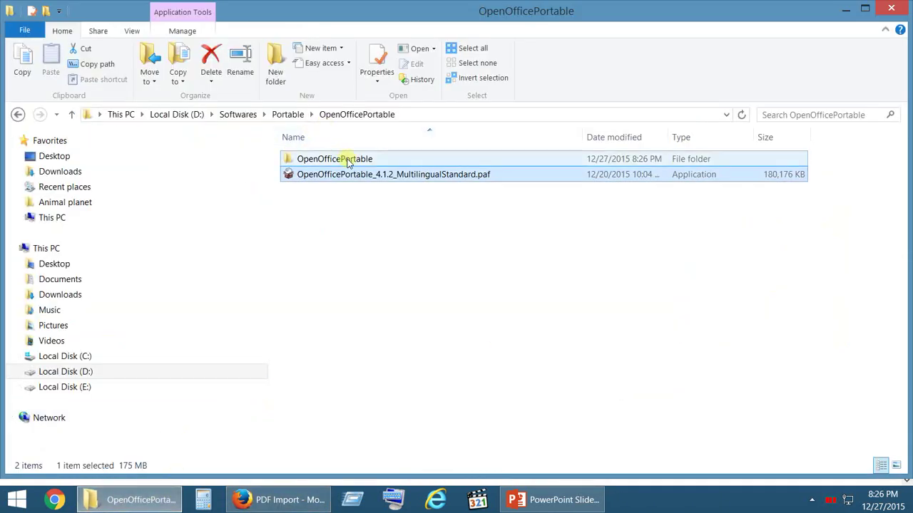
pyautogui.click(325, 161)
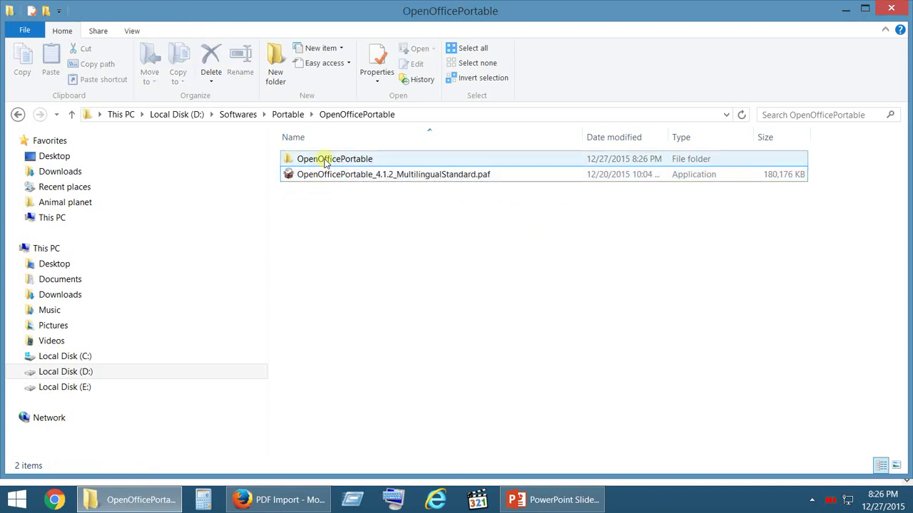
pyautogui.doubleClick(324, 162)
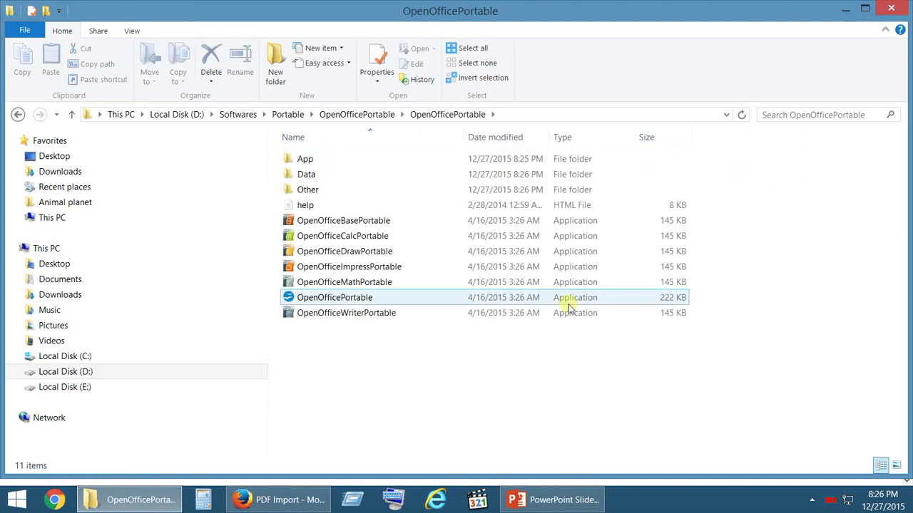
pyautogui.click(347, 303)
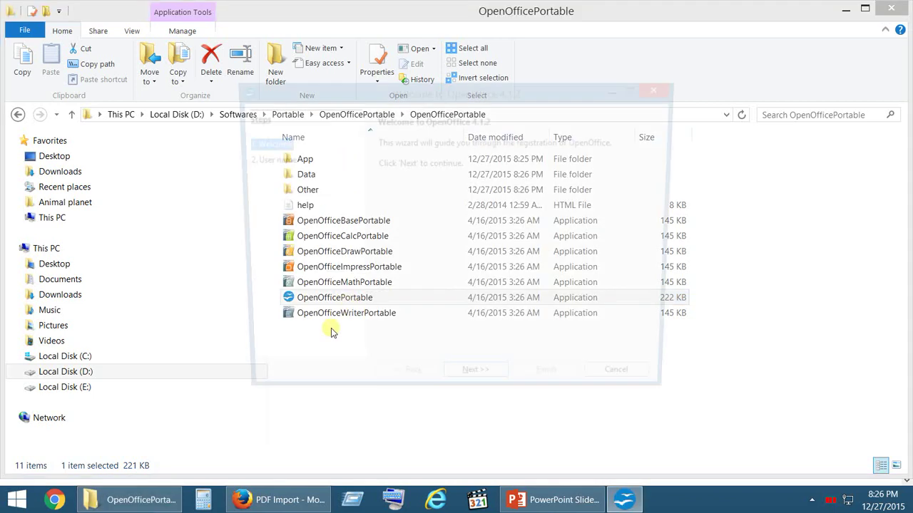
pyautogui.click(490, 394)
pyautogui.write('SUNA')
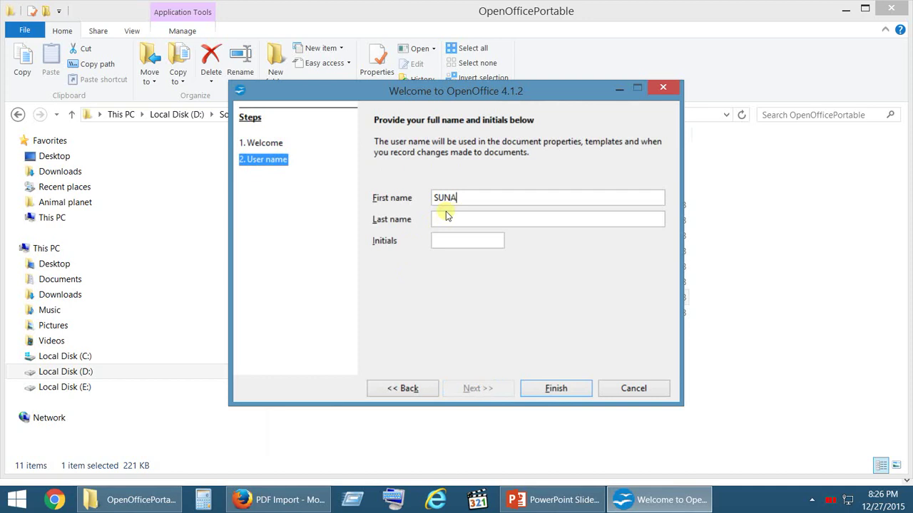
pyautogui.write('PA')
pyautogui.write('NA')
pyautogui.click(581, 394)
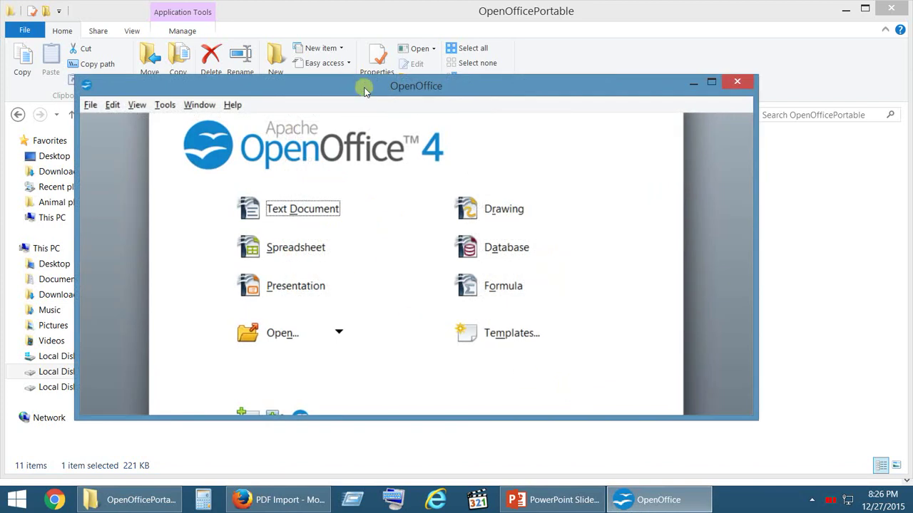
pyautogui.doubleClick(363, 85)
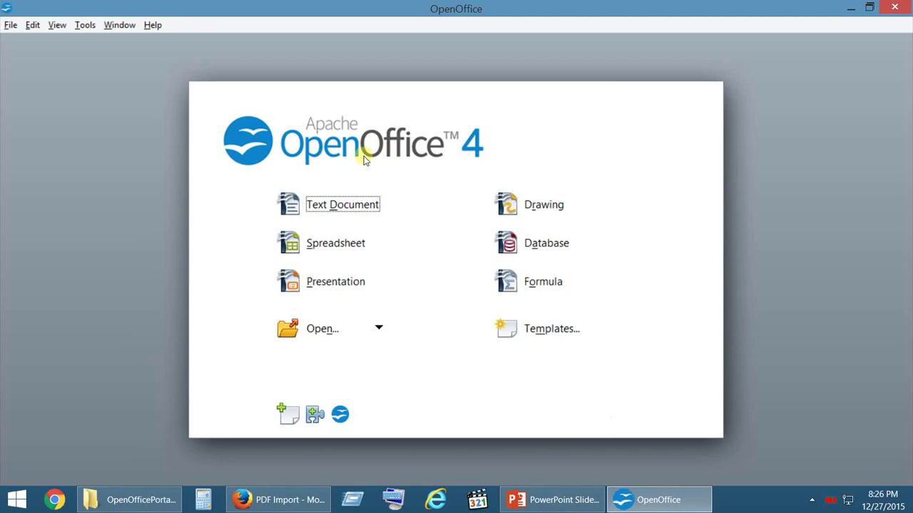
# In Extension Manager, add the downloaded aoo-pdf-import .oxt file
pyautogui.click(85, 26)
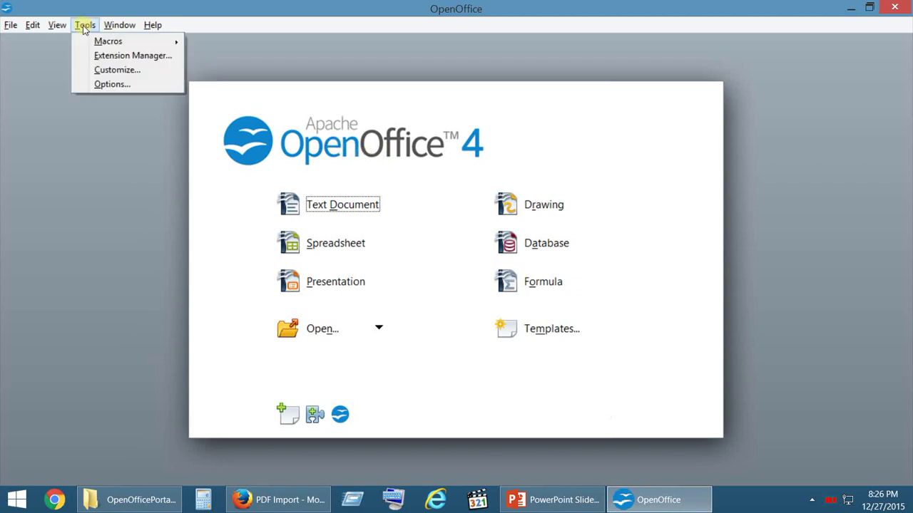
pyautogui.click(119, 57)
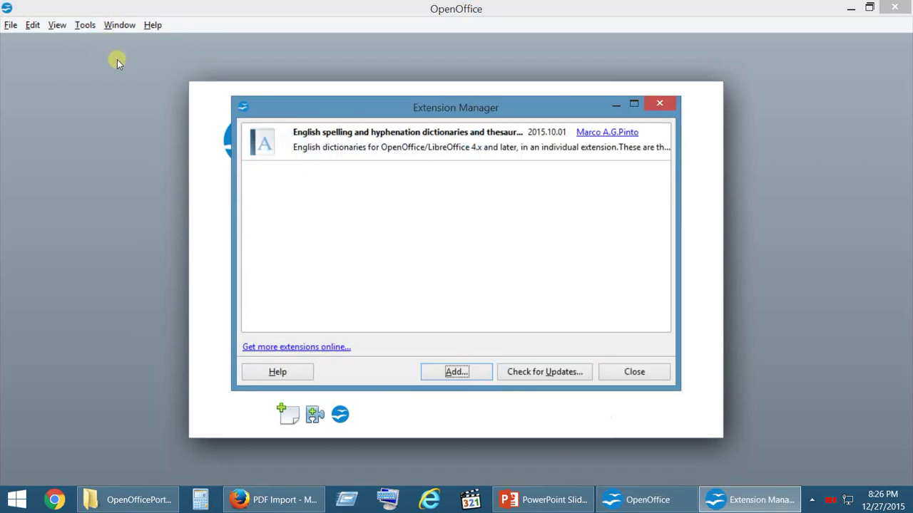
pyautogui.click(453, 374)
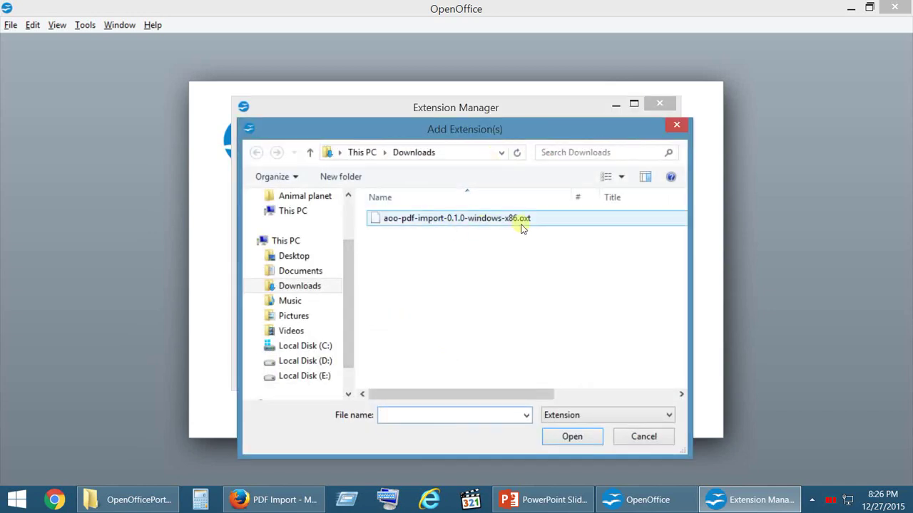
pyautogui.moveTo(472, 130); pyautogui.dragTo(571, 150)
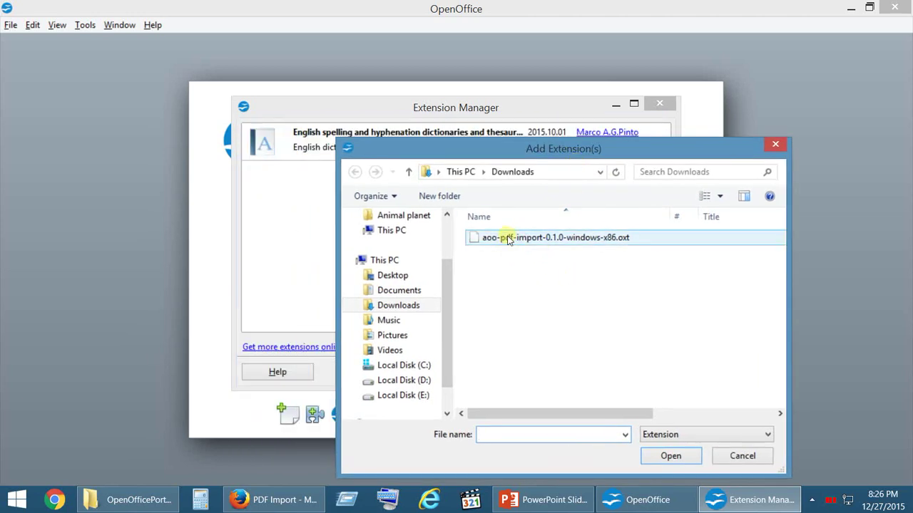
pyautogui.doubleClick(550, 245)
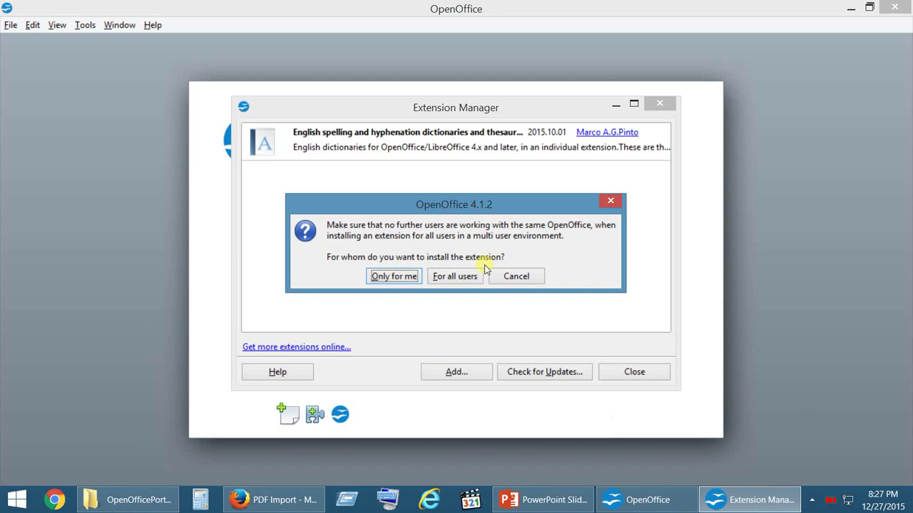
# Install the PDF Import Extension for all users, accept its licence, and close the list
pyautogui.click(450, 278)
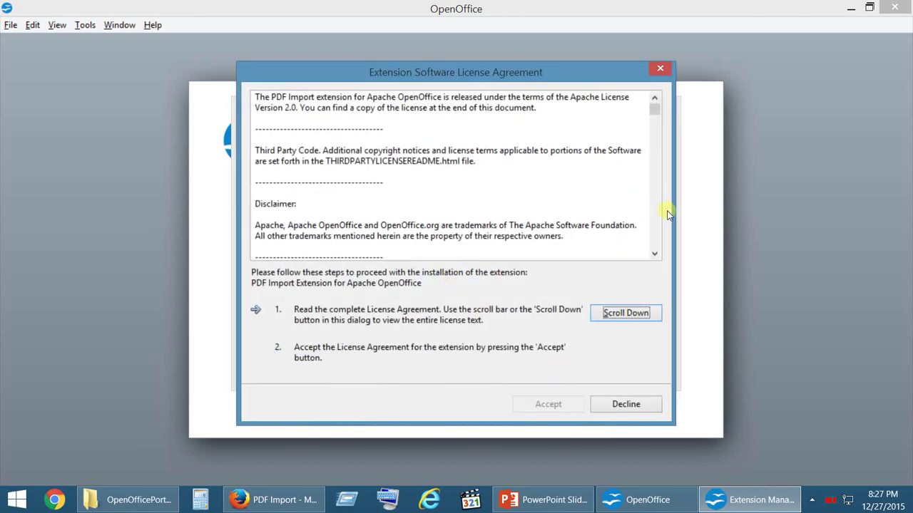
pyautogui.moveTo(654, 113); pyautogui.dragTo(651, 249)
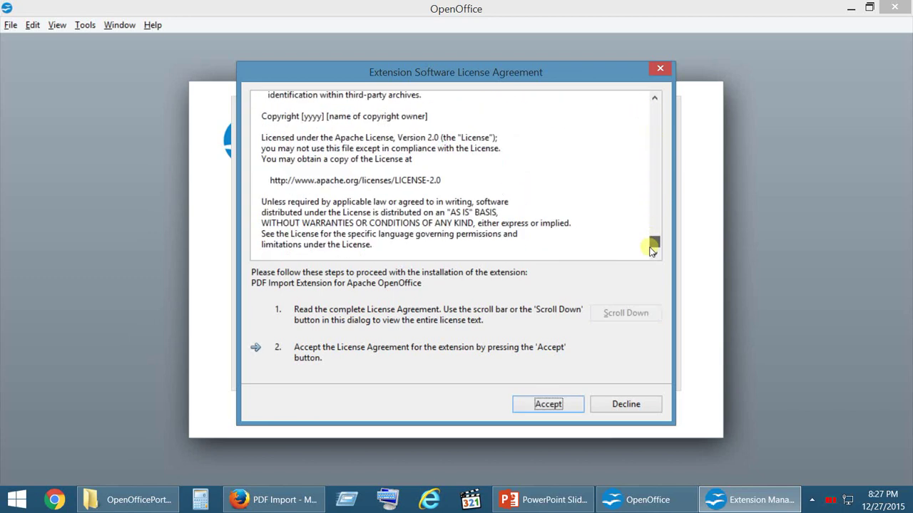
pyautogui.click(557, 405)
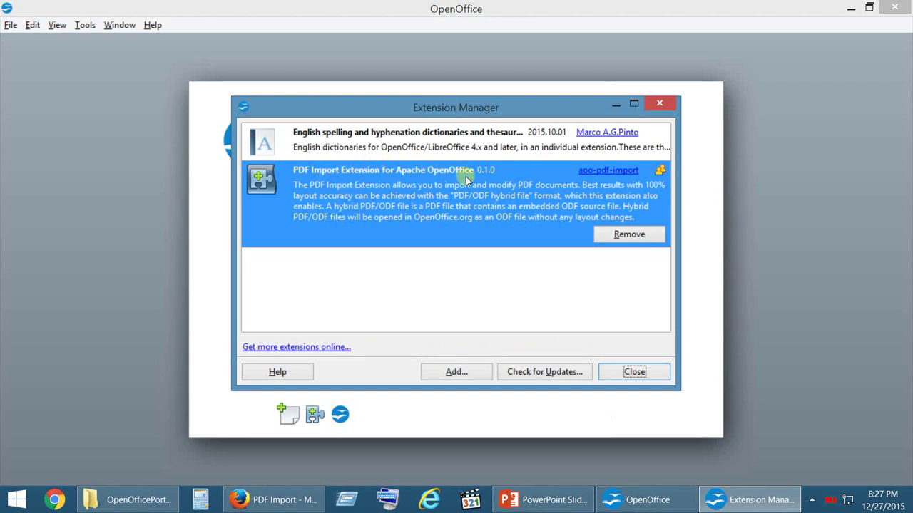
pyautogui.click(651, 377)
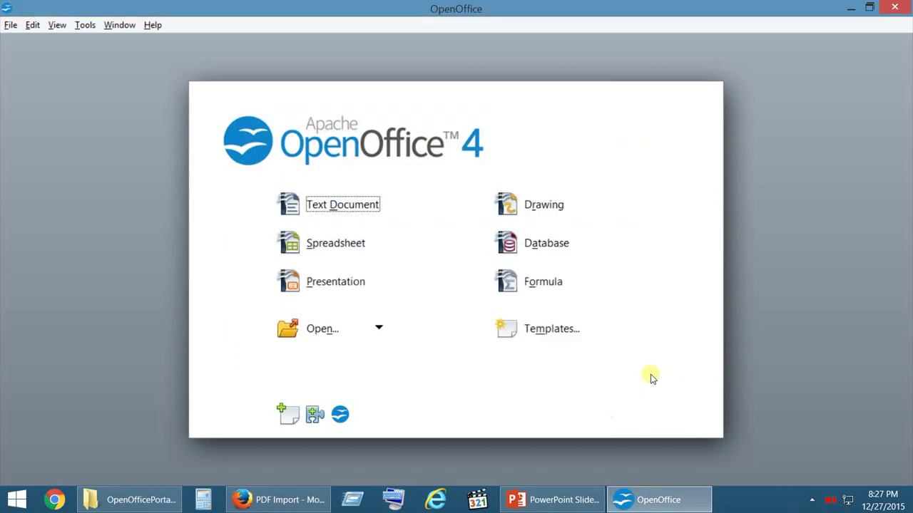
# Open 'PDF WITH watermark' from the desktop's Sample folder in OpenOffice Draw
pyautogui.click(311, 331)
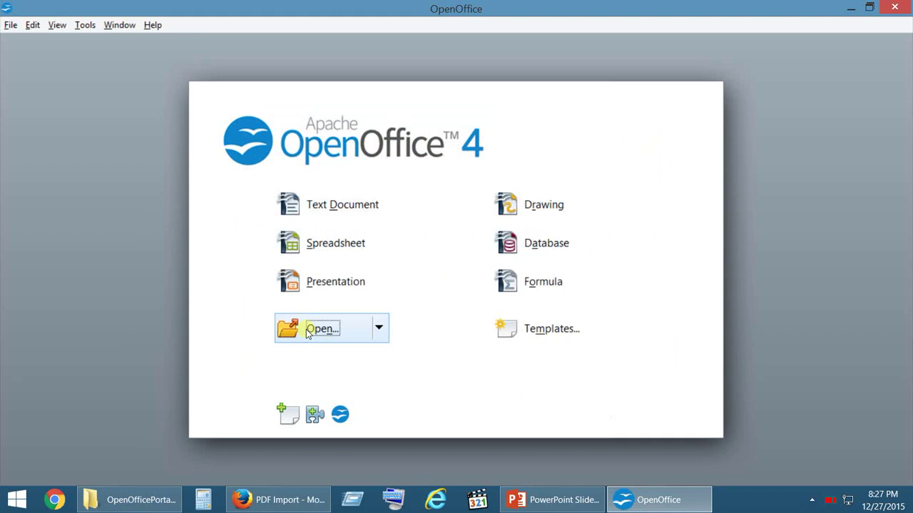
pyautogui.click(59, 155)
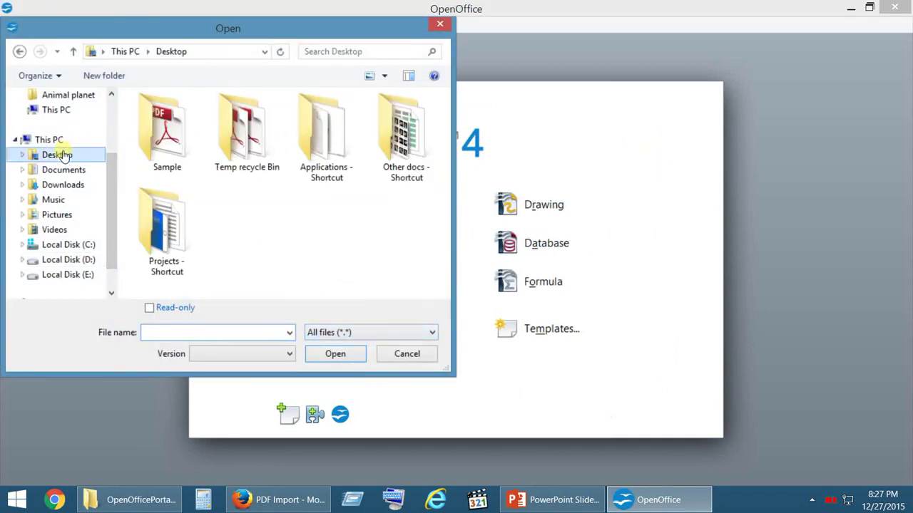
pyautogui.doubleClick(180, 156)
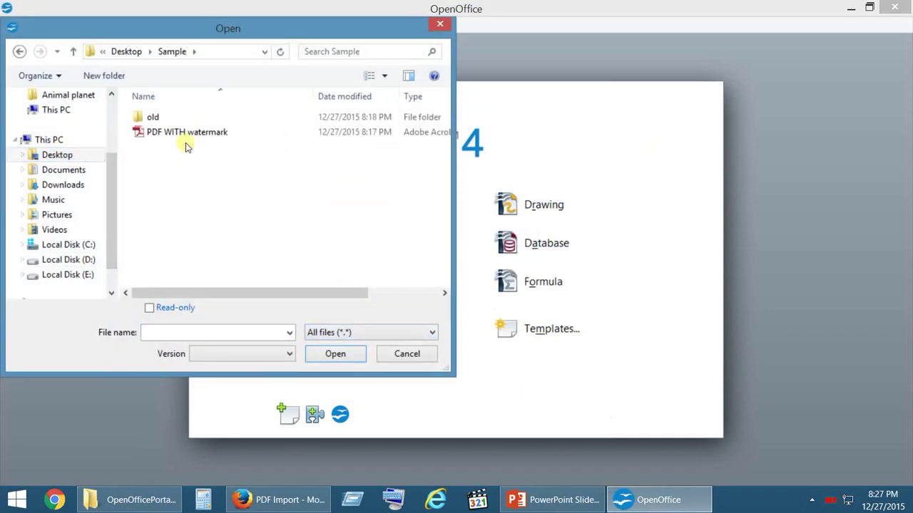
pyautogui.doubleClick(185, 142)
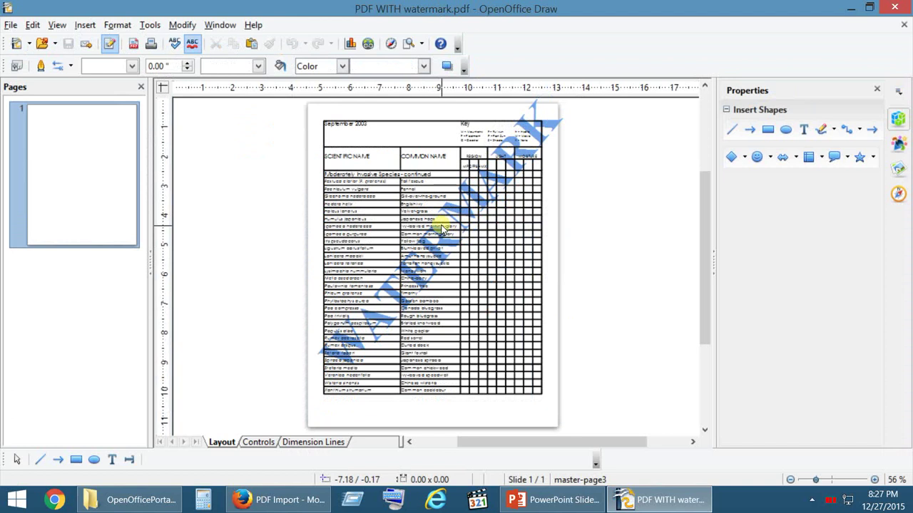
pyautogui.scroll(1, 620, 278)
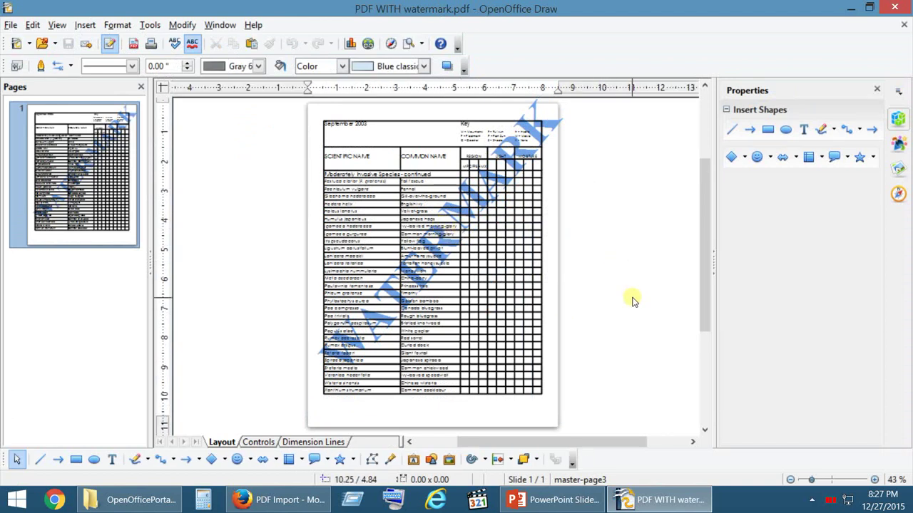
pyautogui.scroll(1, 633, 301)
pyautogui.scroll(-1, 633, 301)
pyautogui.scroll(-1, 632, 302)
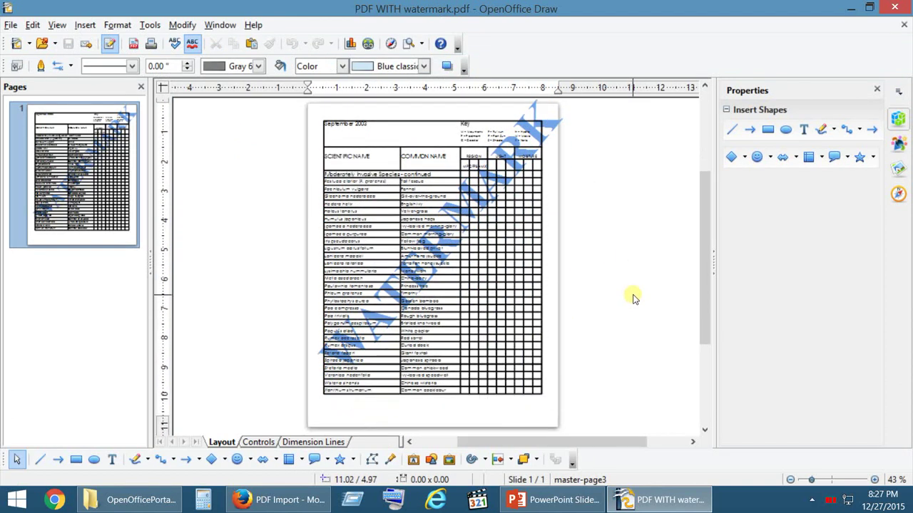
# Select and edit the upper watermark letters, removing characters with Backspace
pyautogui.click(556, 125)
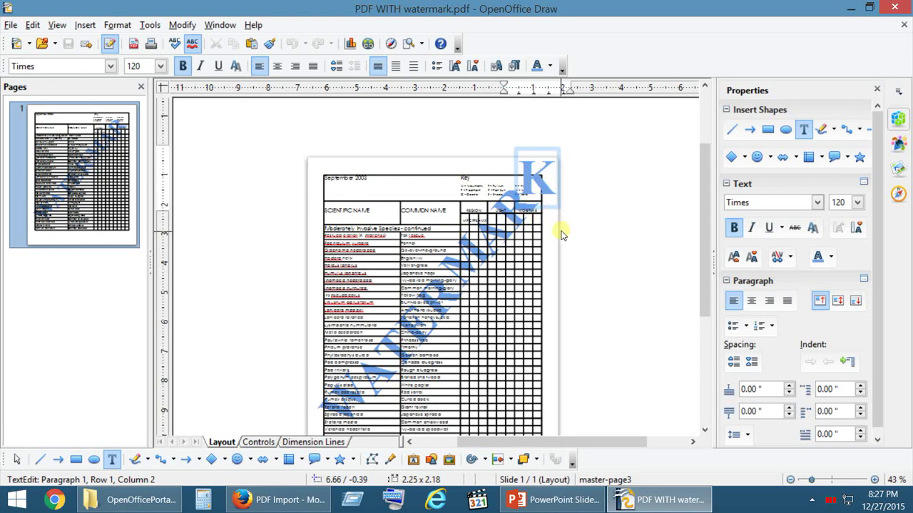
pyautogui.click(531, 212)
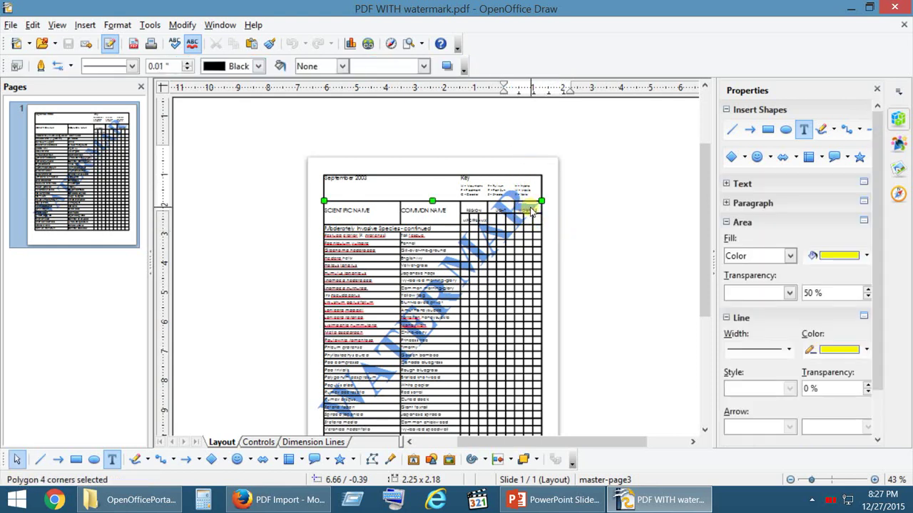
pyautogui.click(530, 213)
pyautogui.click(526, 219)
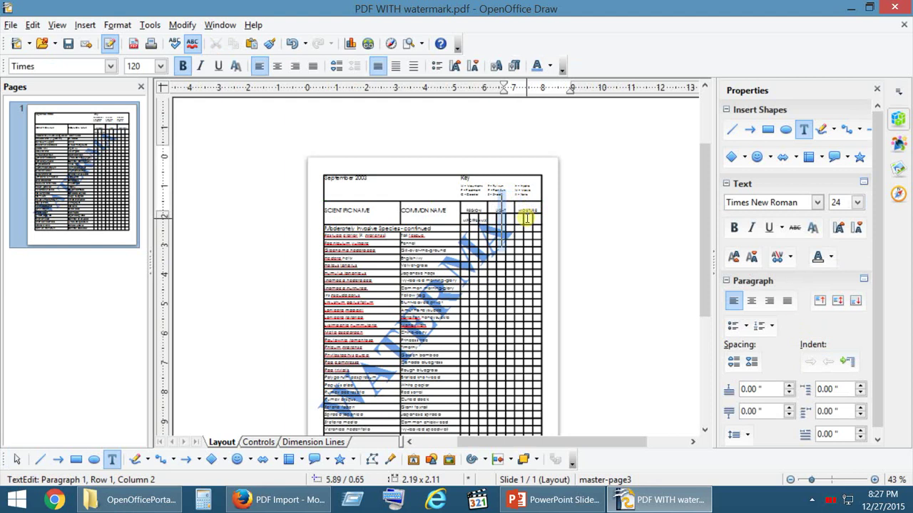
pyautogui.click(492, 230)
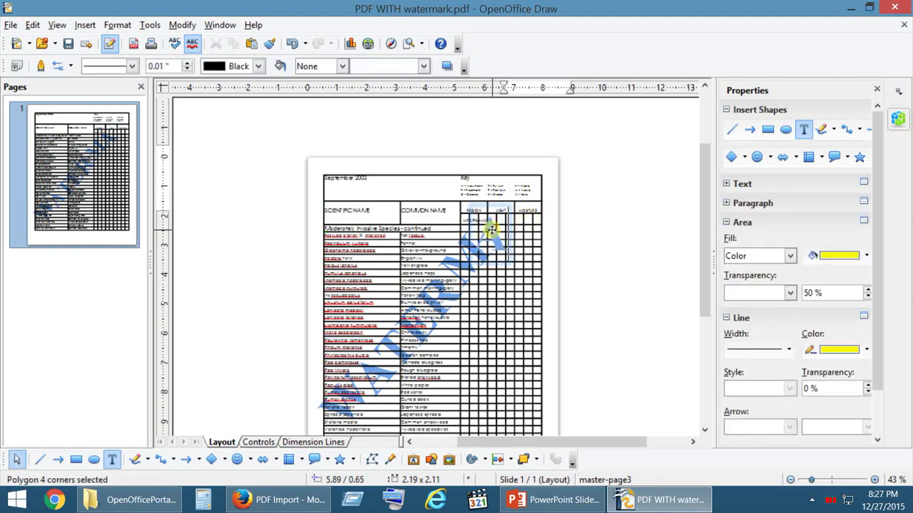
pyautogui.click(515, 252)
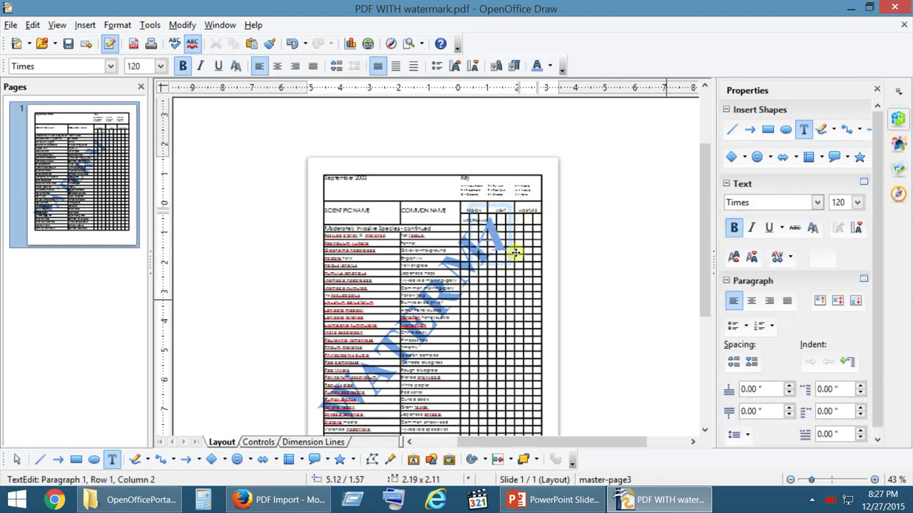
pyautogui.press('BackSpace')
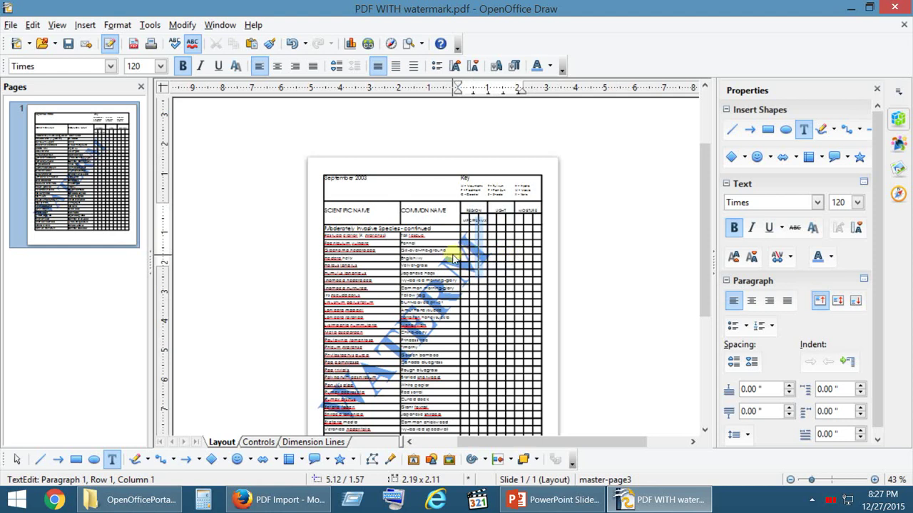
pyautogui.hotkey('ctrl', 'z')
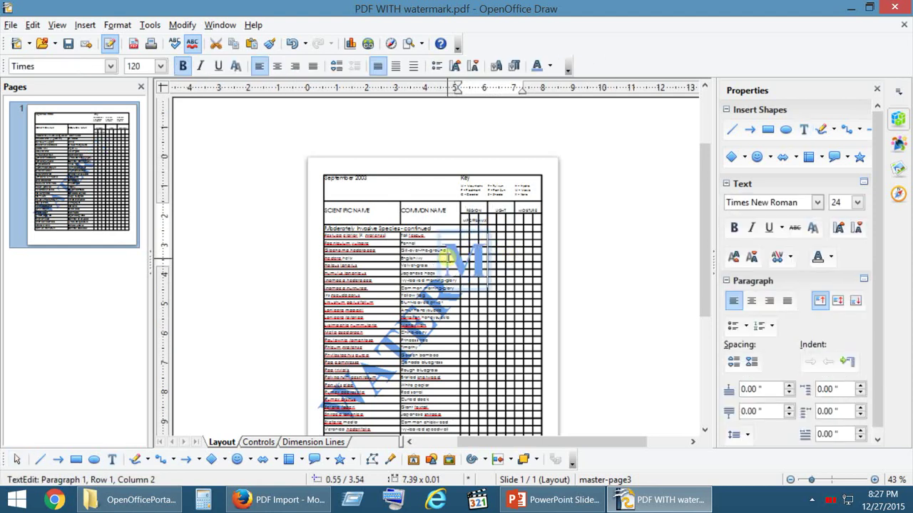
pyautogui.click(440, 297)
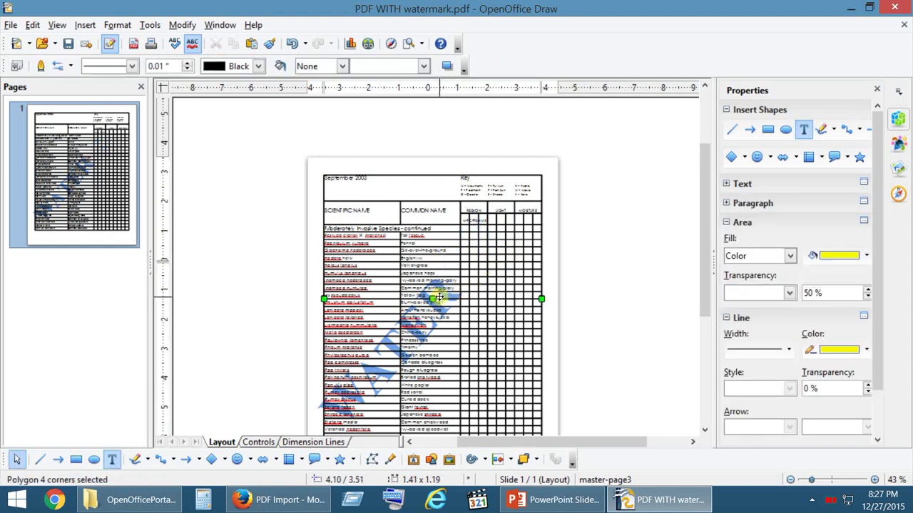
pyautogui.doubleClick(440, 297)
pyautogui.press('BackSpace')
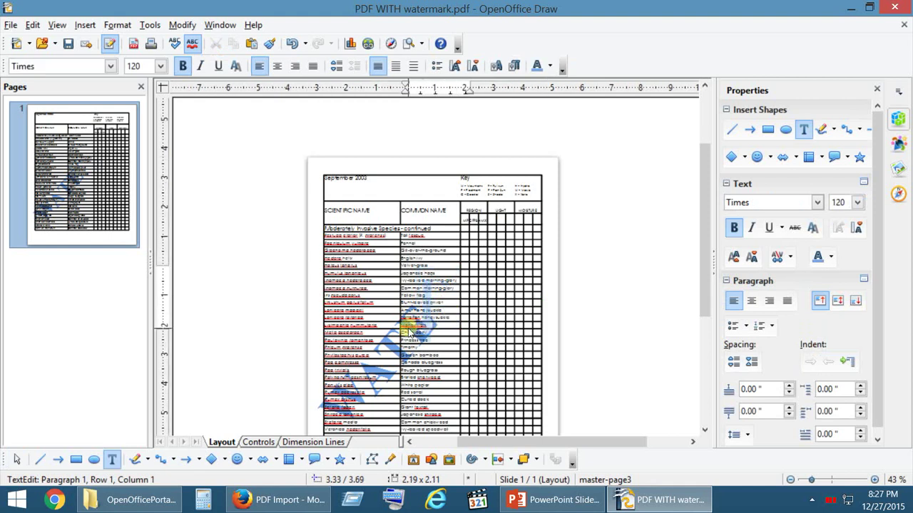
pyautogui.press('Escape')
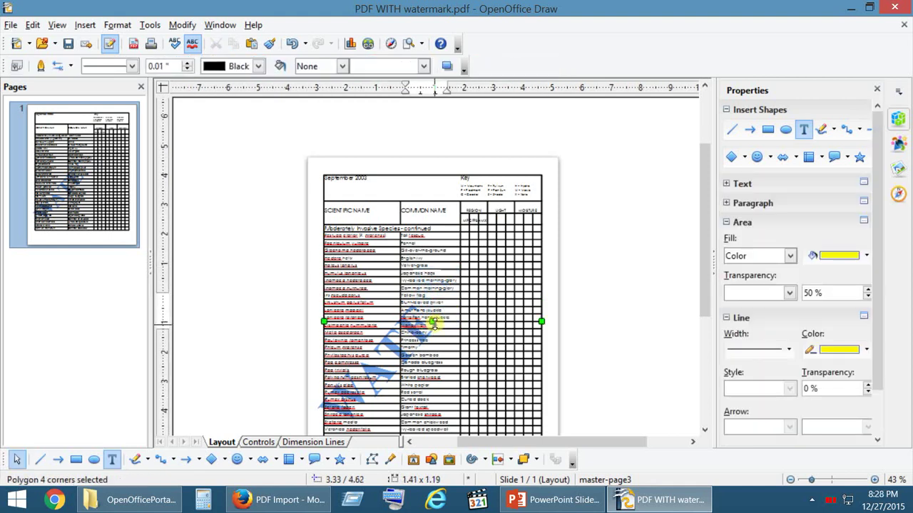
# Click through the objects around the table to reach the remaining watermark letters
pyautogui.moveTo(433, 324); pyautogui.dragTo(404, 333)
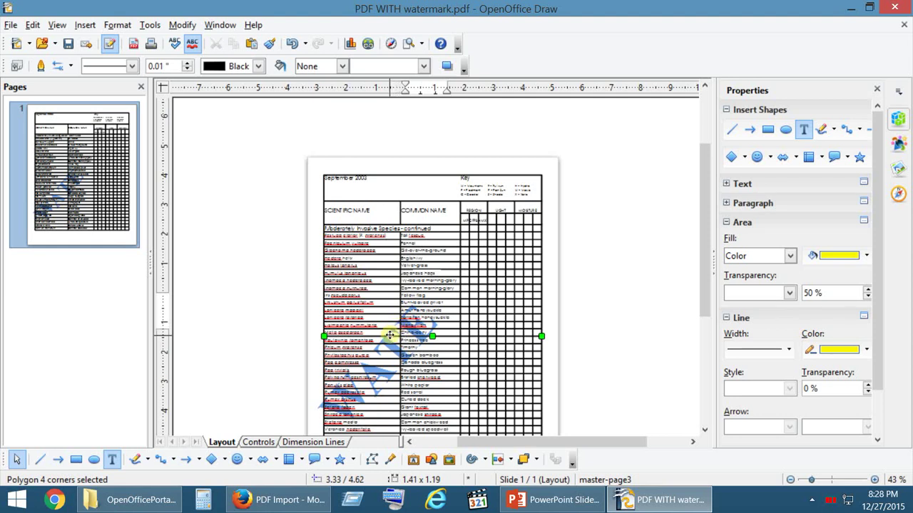
pyautogui.click(390, 335)
pyautogui.doubleClick(390, 335)
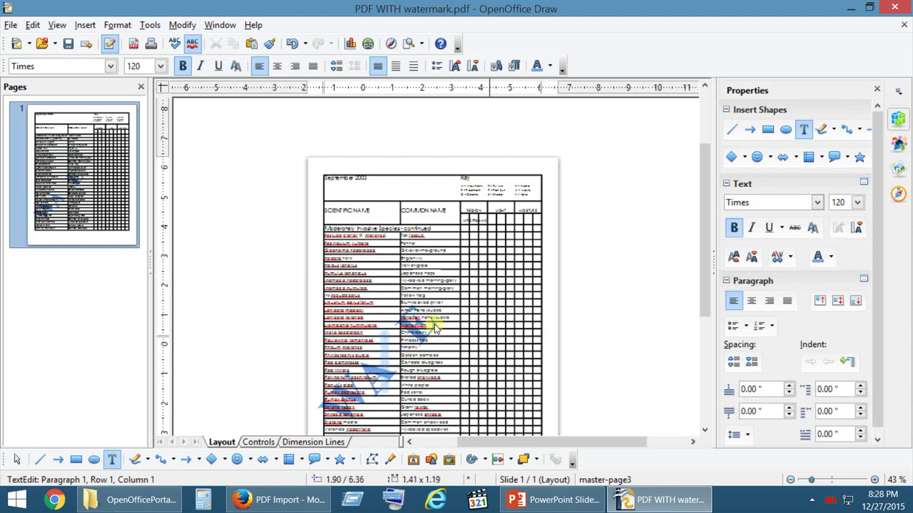
pyautogui.click(434, 329)
pyautogui.click(433, 327)
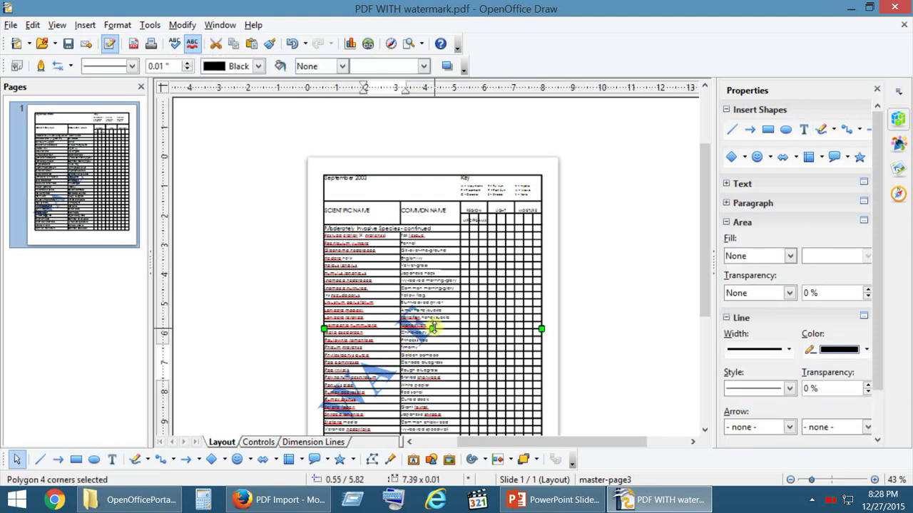
pyautogui.doubleClick(411, 332)
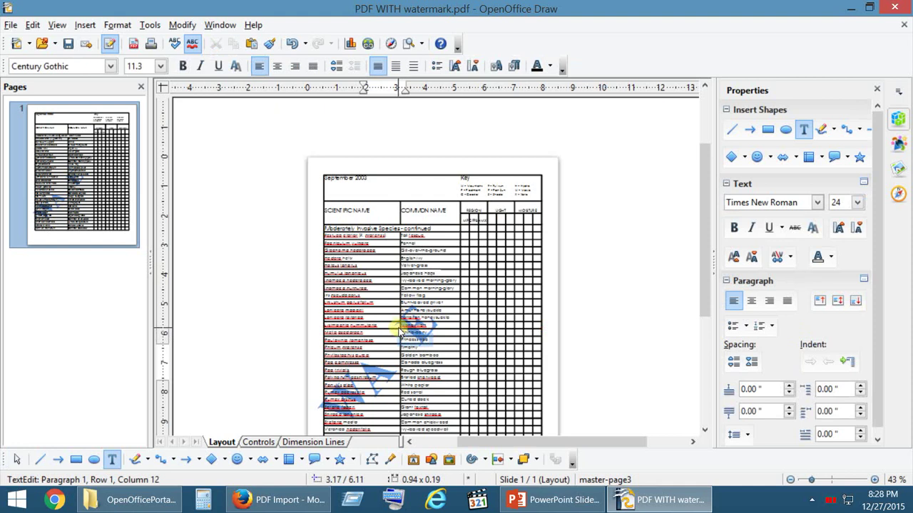
pyautogui.press('Escape')
pyautogui.click(397, 330)
pyautogui.click(410, 312)
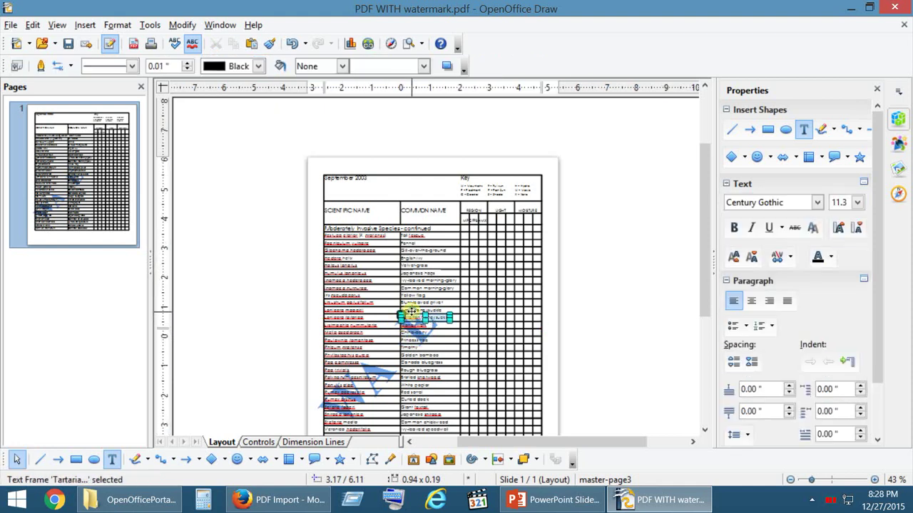
pyautogui.click(412, 311)
pyautogui.click(410, 321)
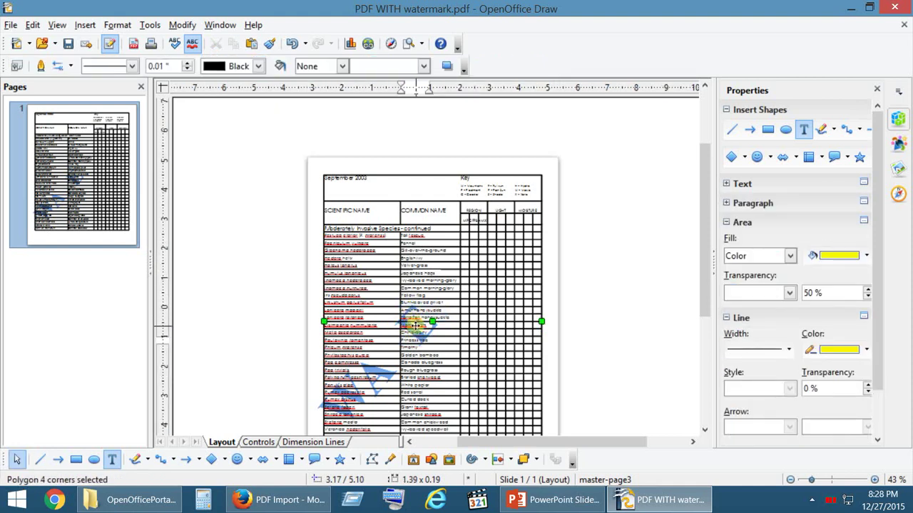
pyautogui.click(418, 332)
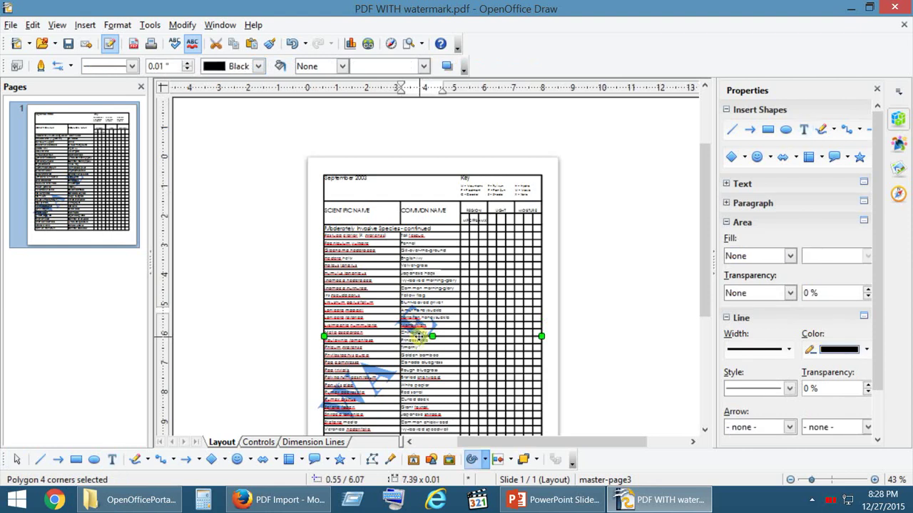
# Select the leftover watermark letter polygons down to the bottom left of the page
pyautogui.click(420, 339)
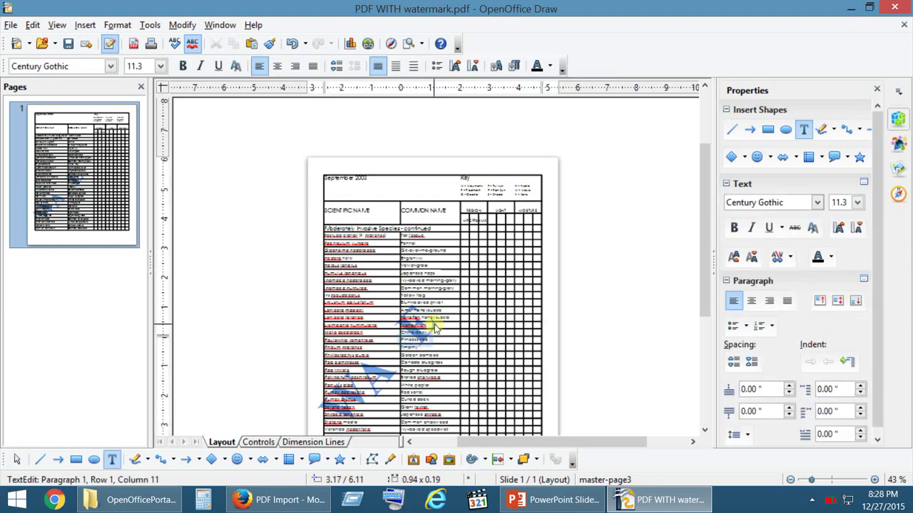
pyautogui.click(433, 325)
pyautogui.click(433, 326)
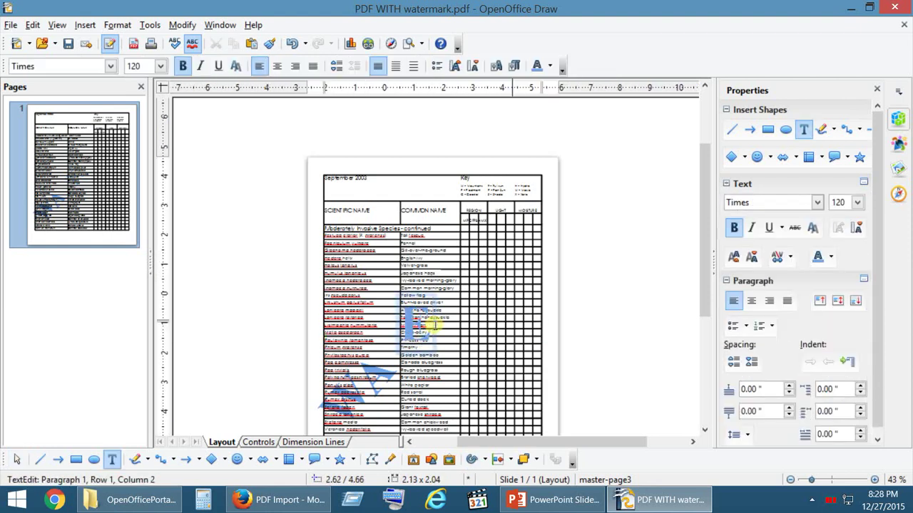
pyautogui.click(381, 377)
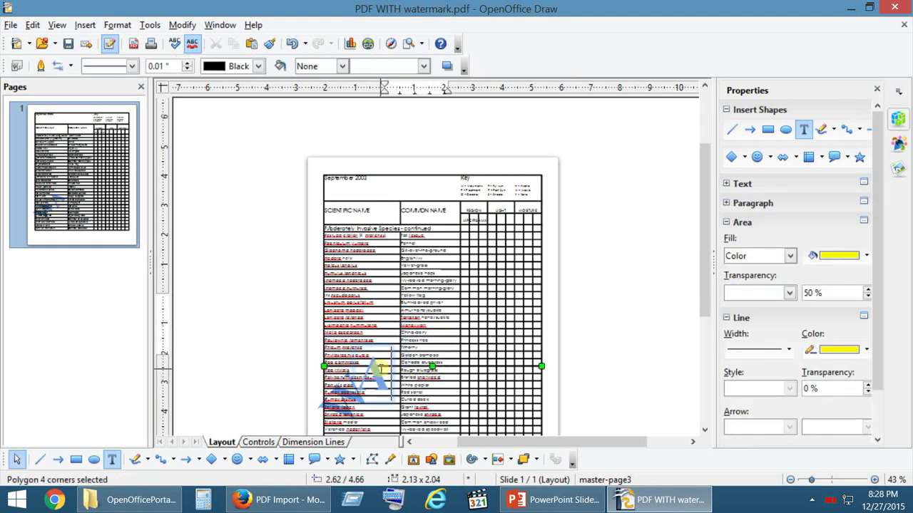
pyautogui.click(383, 377)
pyautogui.click(358, 400)
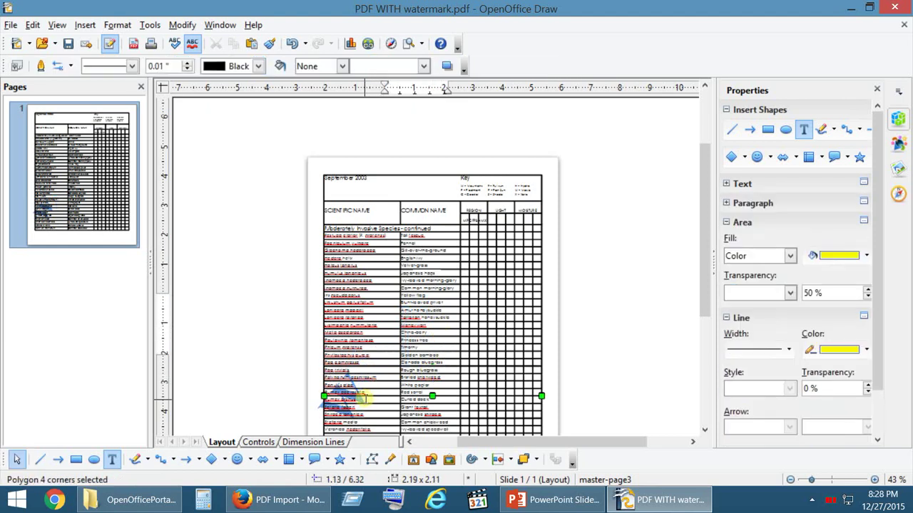
pyautogui.click(369, 399)
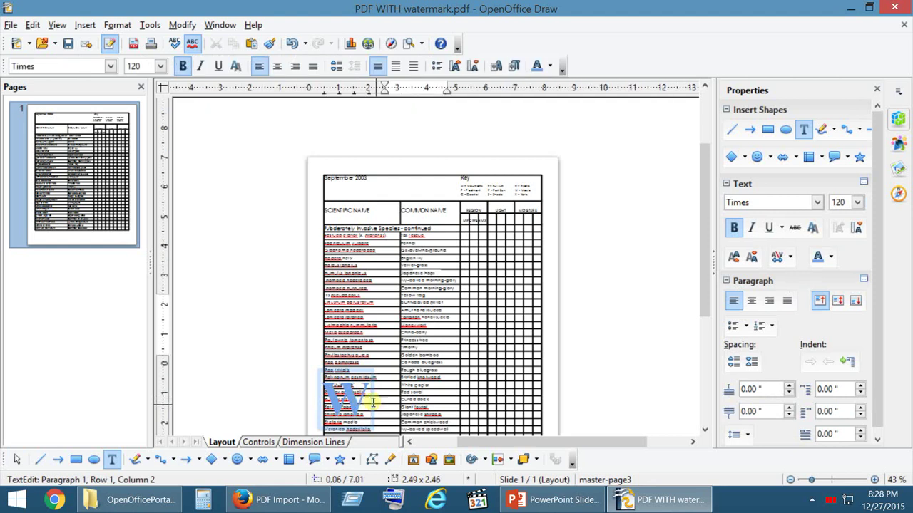
pyautogui.scroll(-1, 391, 409)
# Deselect everything and review the cleaned, watermark-free page
pyautogui.click(576, 316)
pyautogui.scroll(4, 578, 311)
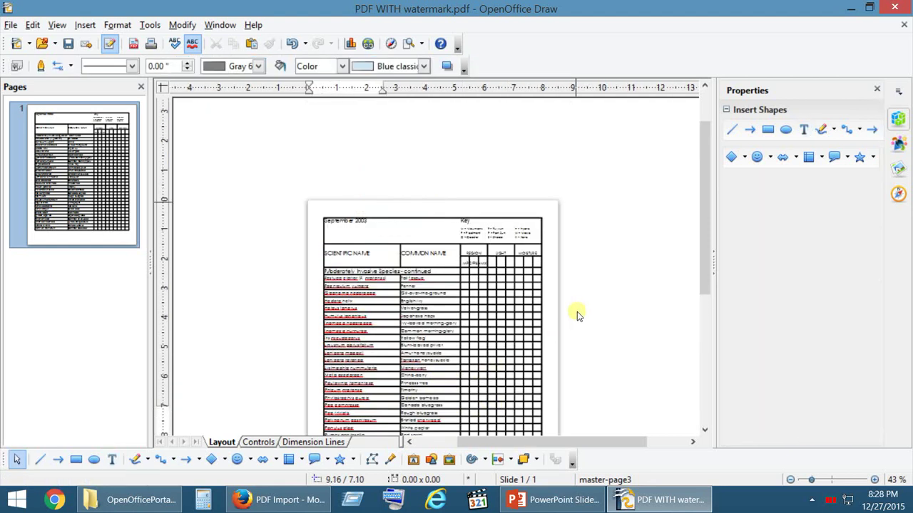
pyautogui.scroll(-3, 578, 311)
pyautogui.scroll(-2, 563, 306)
pyautogui.scroll(3, 521, 297)
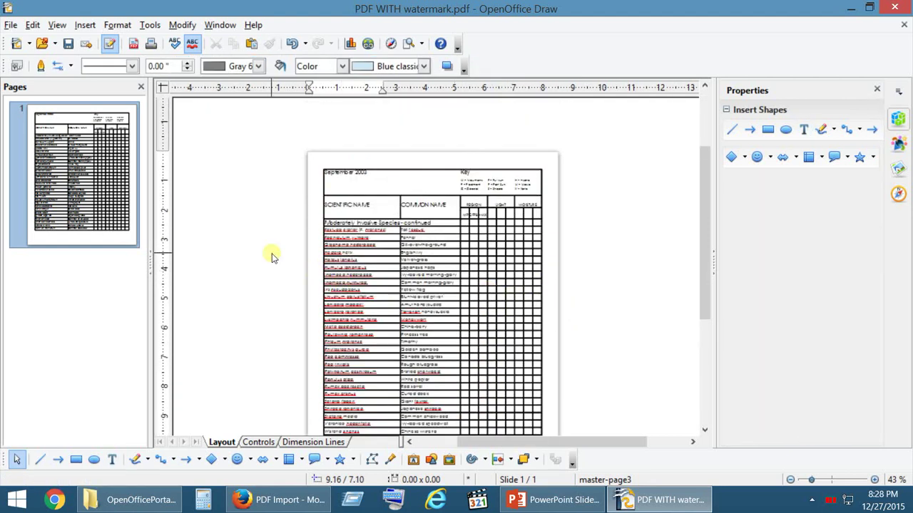
# Start a PDF export of the drawing with PDF as the submit format
pyautogui.click(10, 25)
pyautogui.moveTo(38, 259)
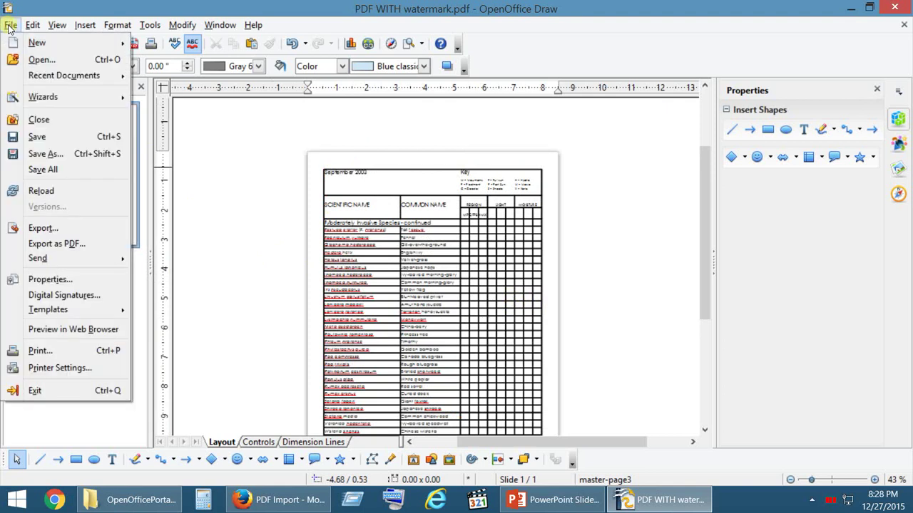
pyautogui.click(59, 246)
pyautogui.click(671, 203)
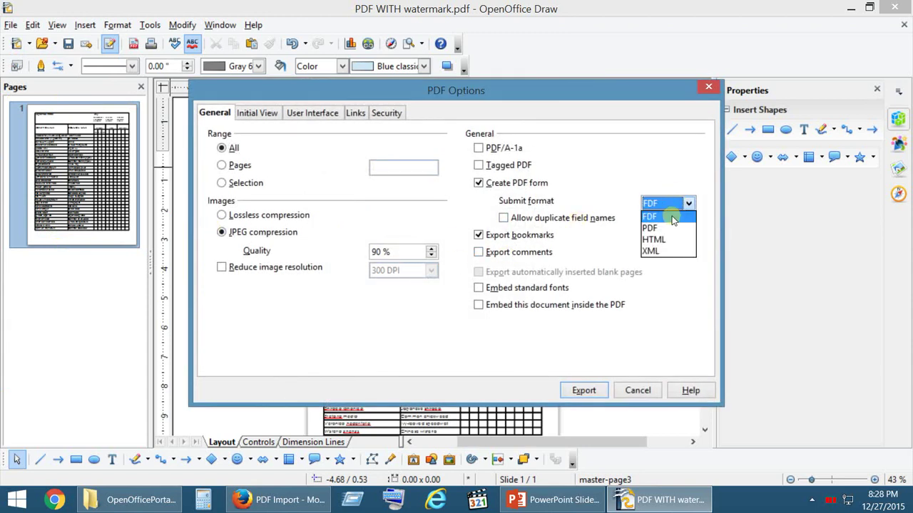
pyautogui.click(667, 227)
pyautogui.click(663, 204)
pyautogui.click(667, 226)
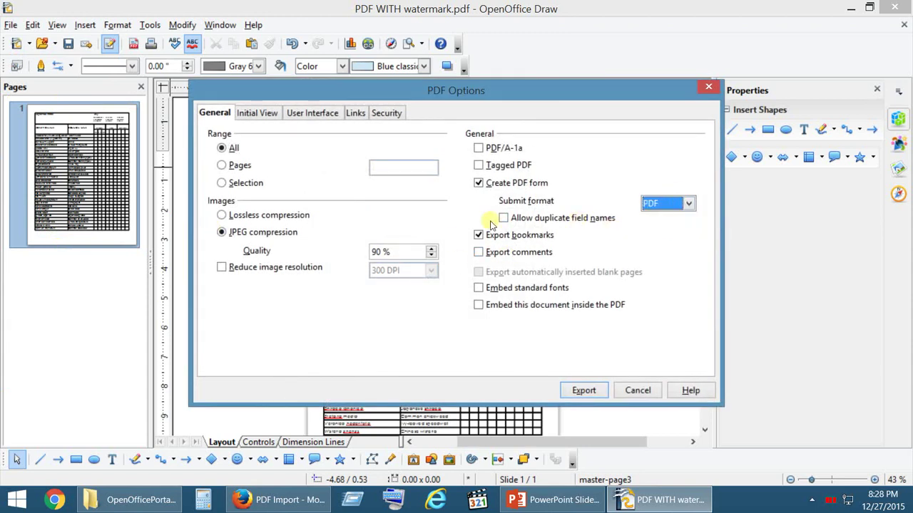
pyautogui.click(581, 390)
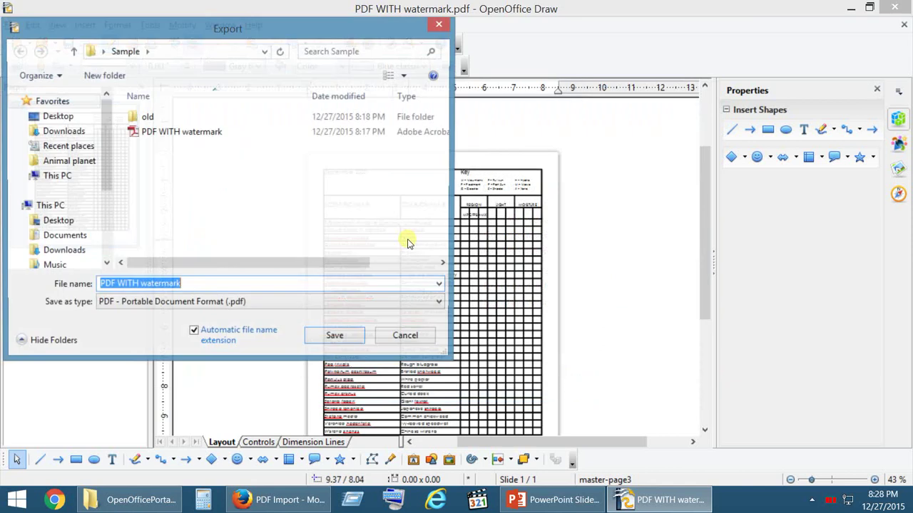
# Name the exported file 'PDF WITHOUT watermark' and save it in the Sample folder
pyautogui.click(141, 285)
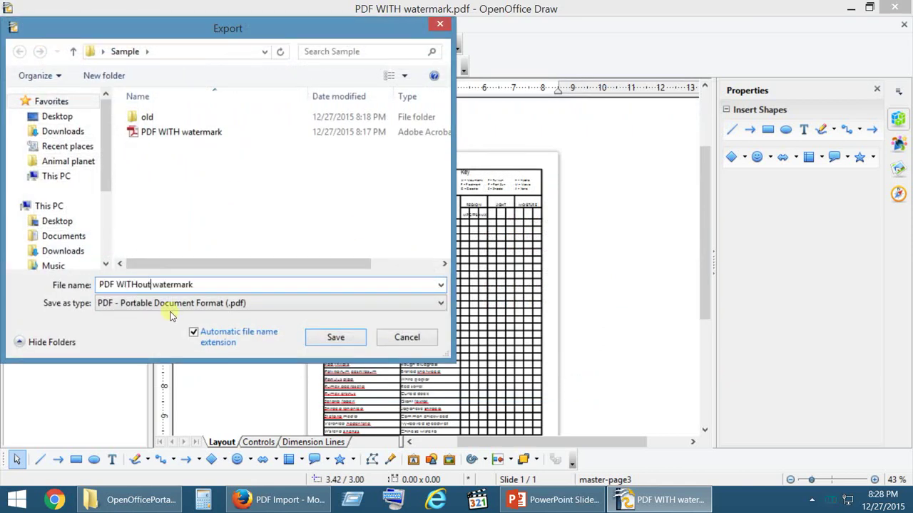
pyautogui.press('BackSpace')
pyautogui.press('BackSpace')
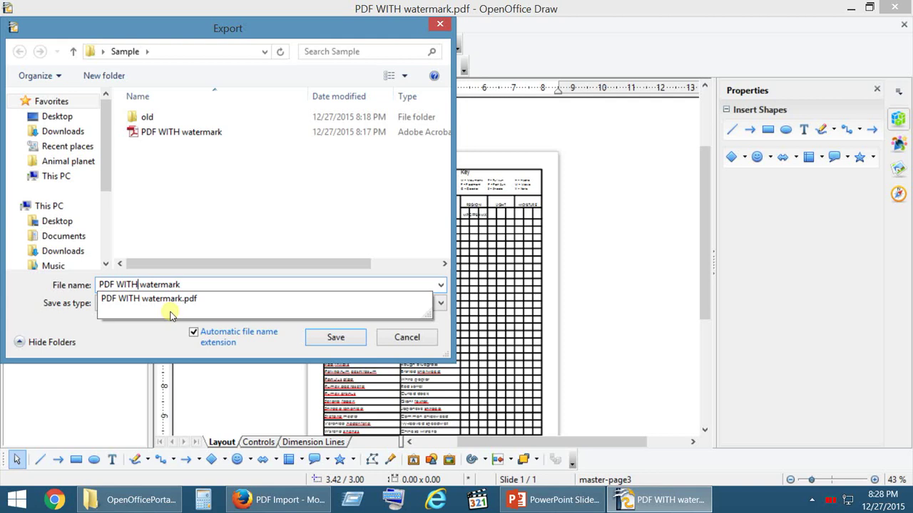
pyautogui.write('OUT')
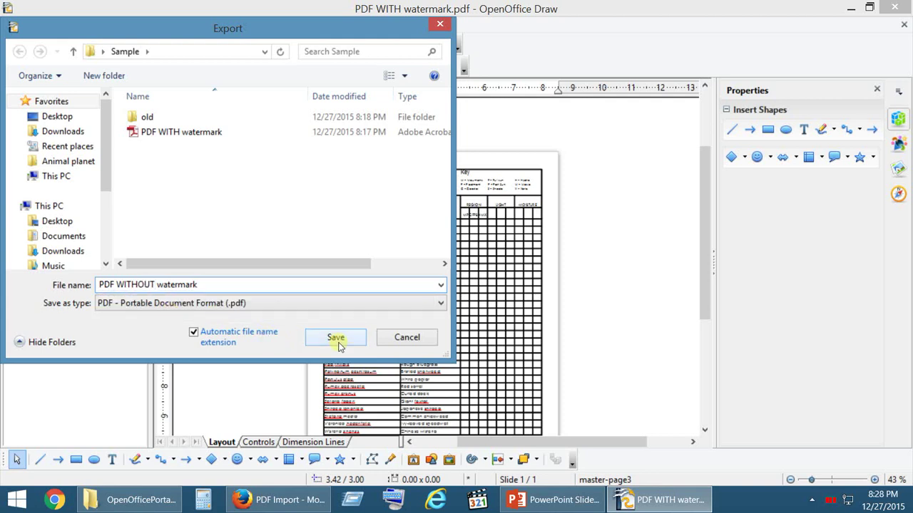
pyautogui.click(335, 338)
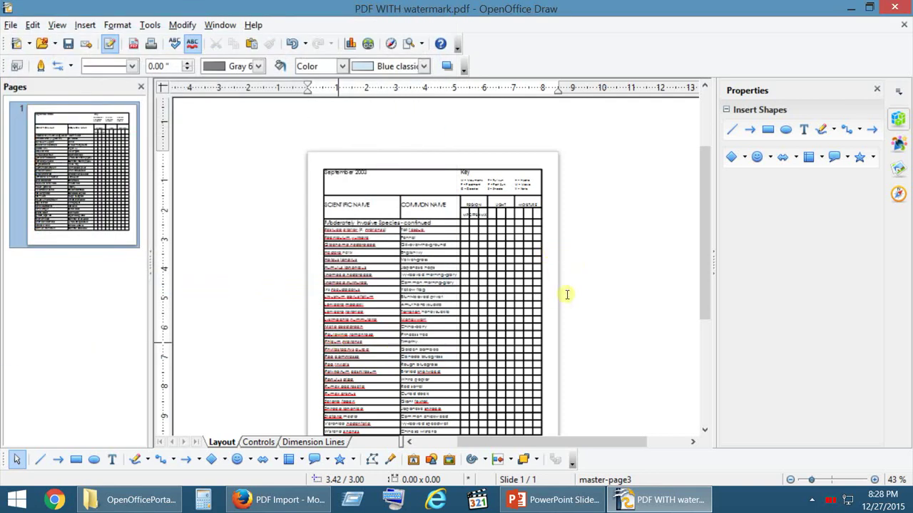
# Close the Draw document, discarding all changes
pyautogui.scroll(-3, 587, 278)
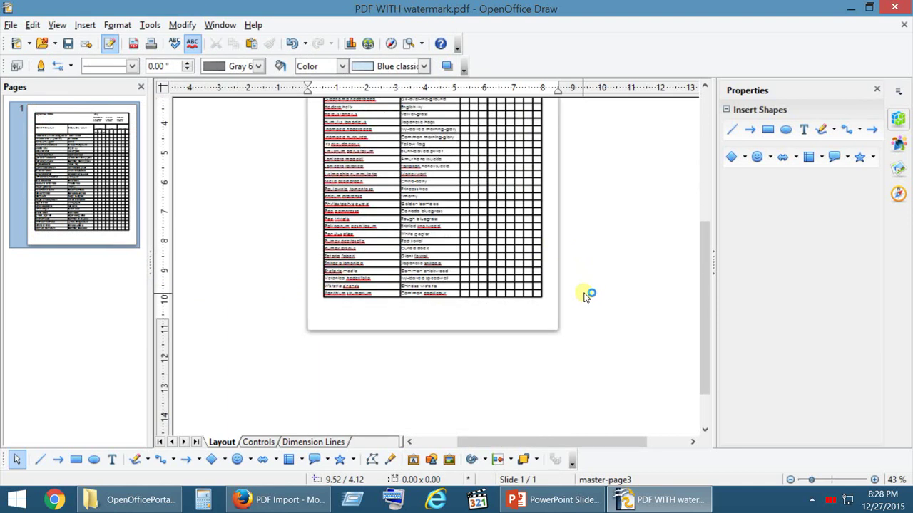
pyautogui.scroll(4, 501, 129)
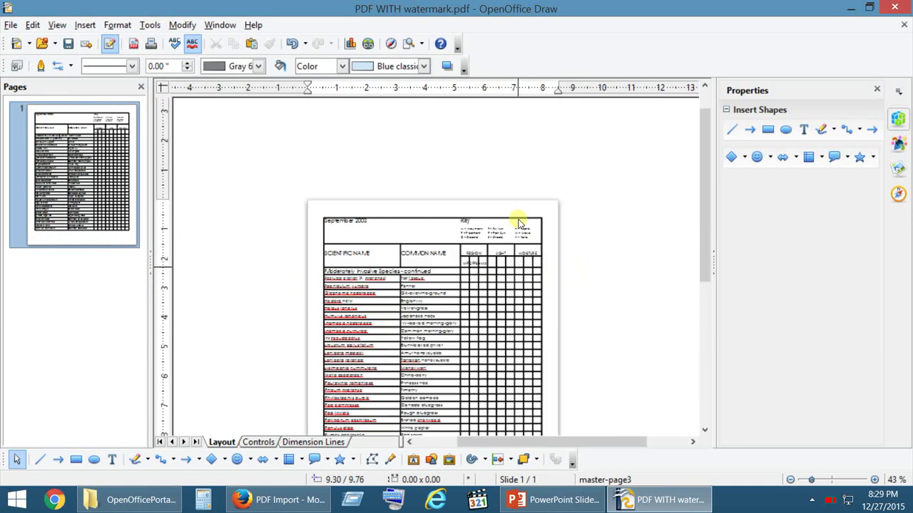
pyautogui.scroll(1, 520, 219)
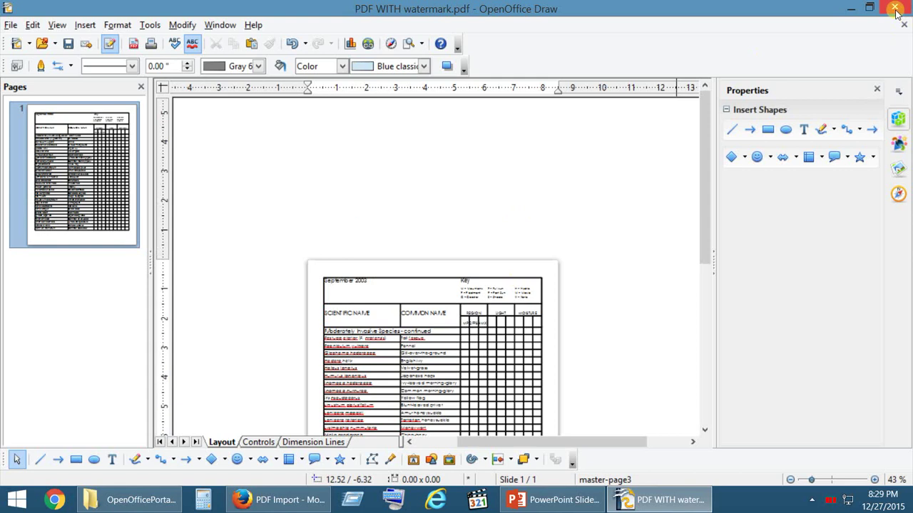
pyautogui.click(896, 10)
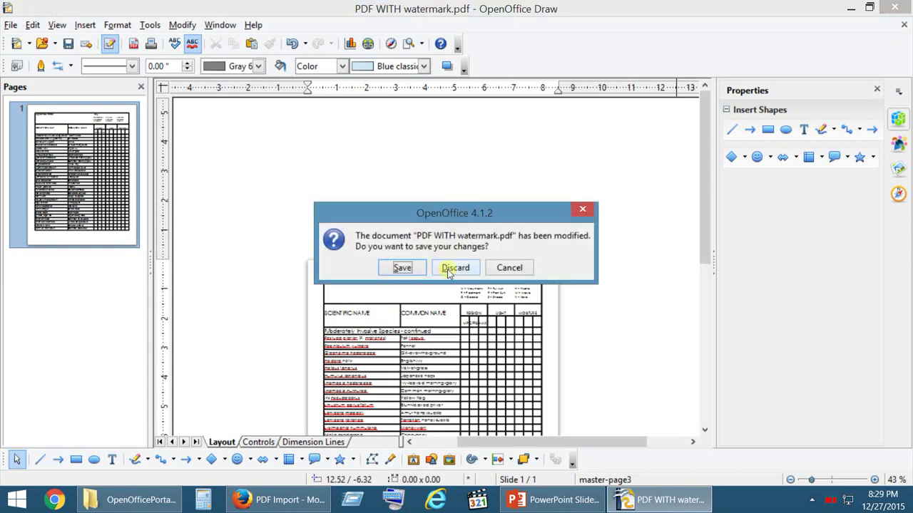
pyautogui.click(449, 269)
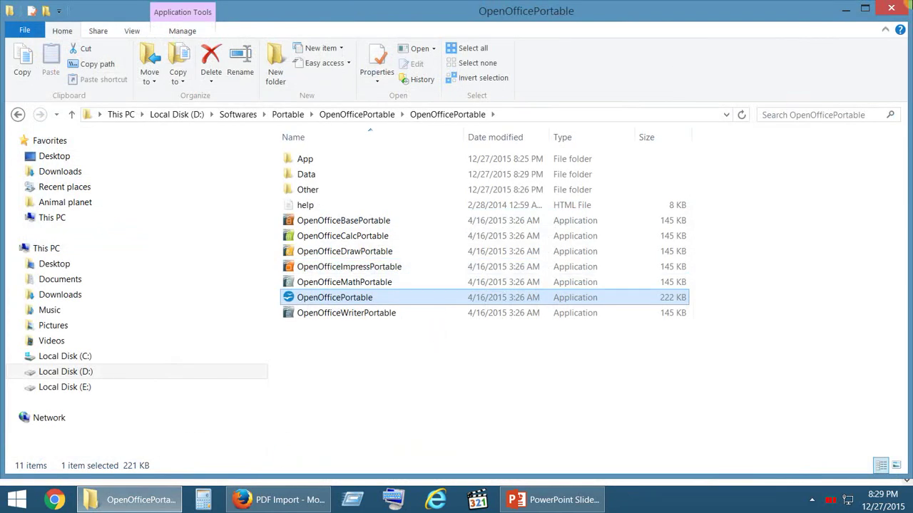
# Open 'PDF WITH watermark' from the desktop Sample folder in Adobe Reader
pyautogui.moveTo(906, 6)
pyautogui.click(897, 14)
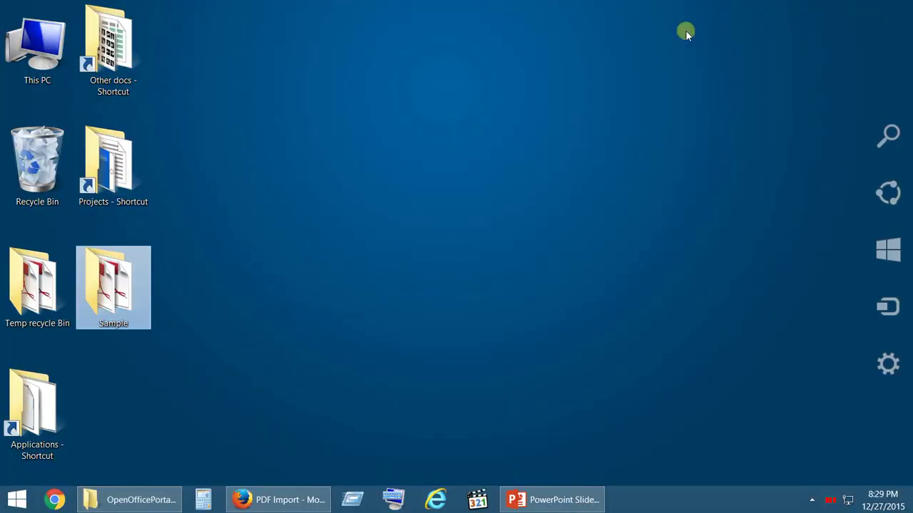
pyautogui.doubleClick(114, 285)
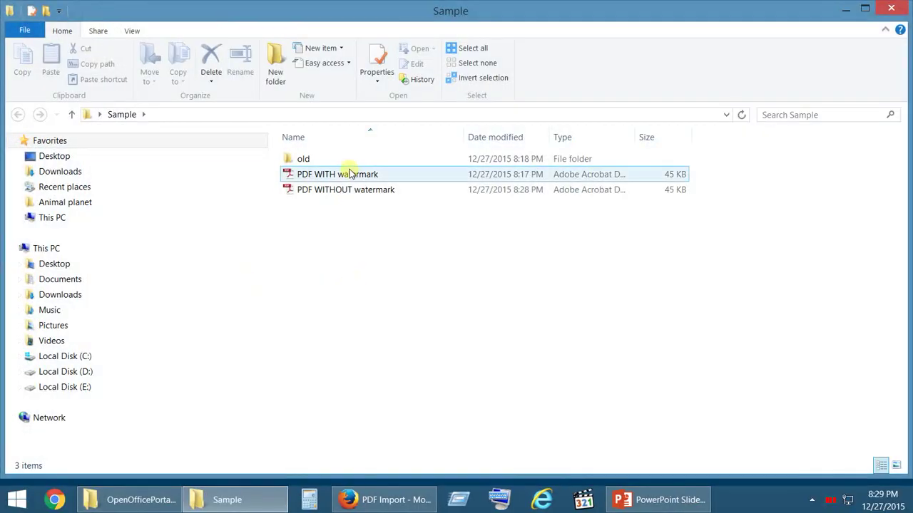
pyautogui.doubleClick(347, 177)
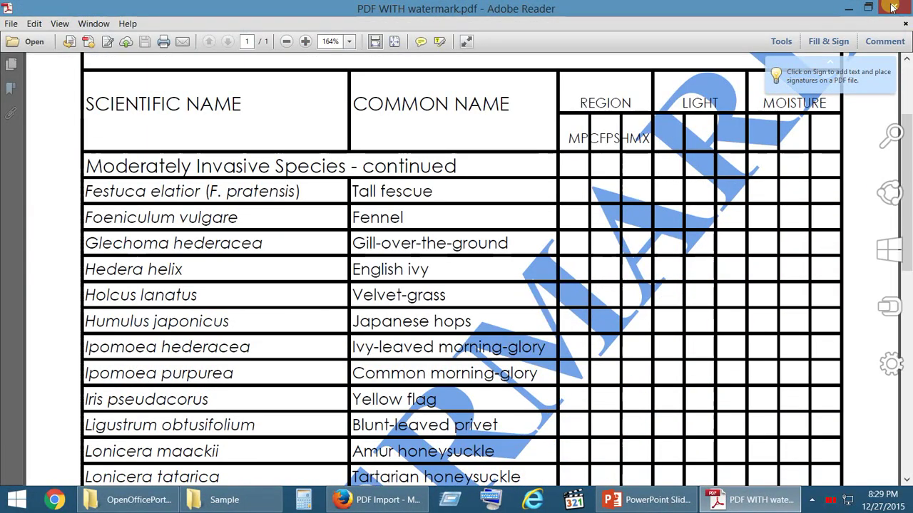
# Swap the original for 'PDF WITHOUT watermark' and scroll its pages to confirm no watermark
pyautogui.click(894, 7)
pyautogui.doubleClick(318, 190)
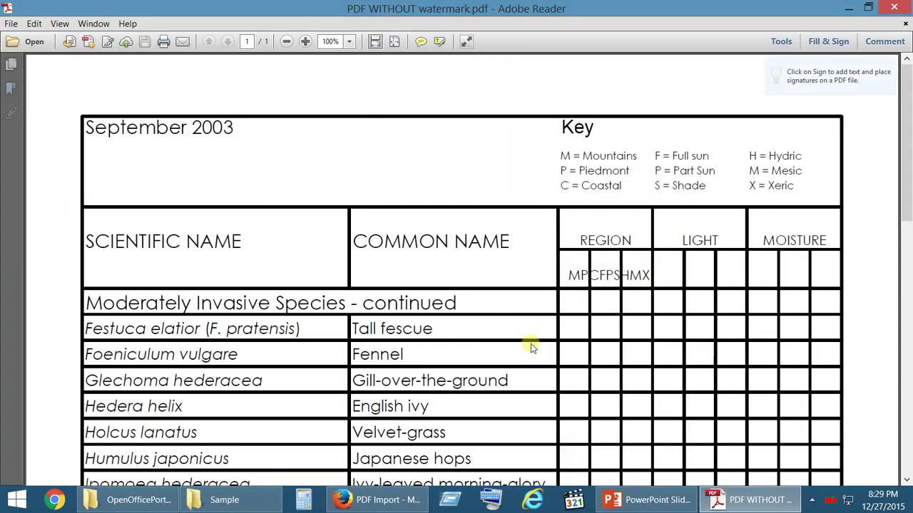
pyautogui.scroll(-5, 535, 346)
pyautogui.scroll(-5, 535, 346)
pyautogui.scroll(-3, 535, 346)
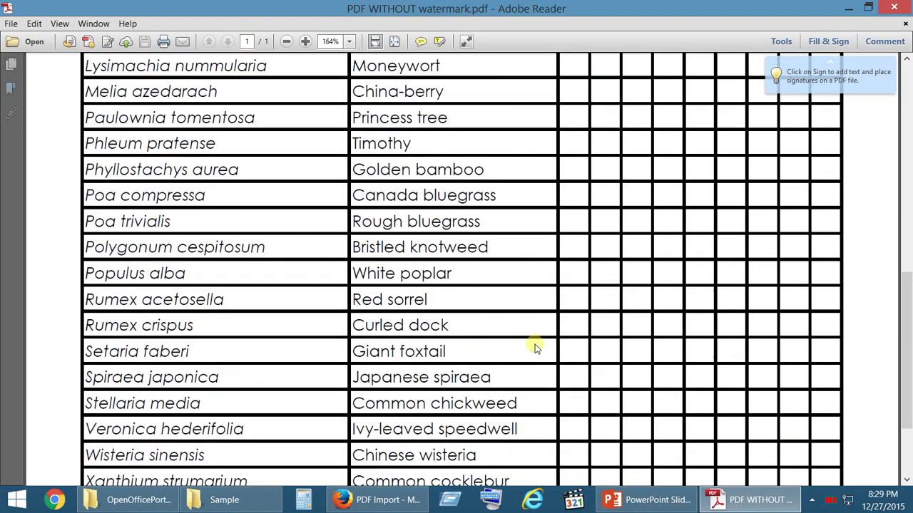
pyautogui.scroll(5, 534, 346)
pyautogui.scroll(10, 534, 345)
pyautogui.scroll(2, 534, 345)
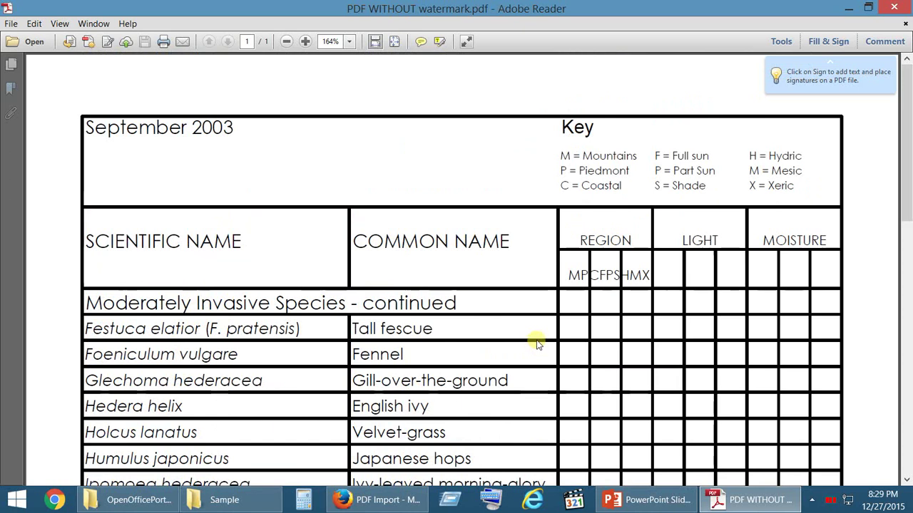